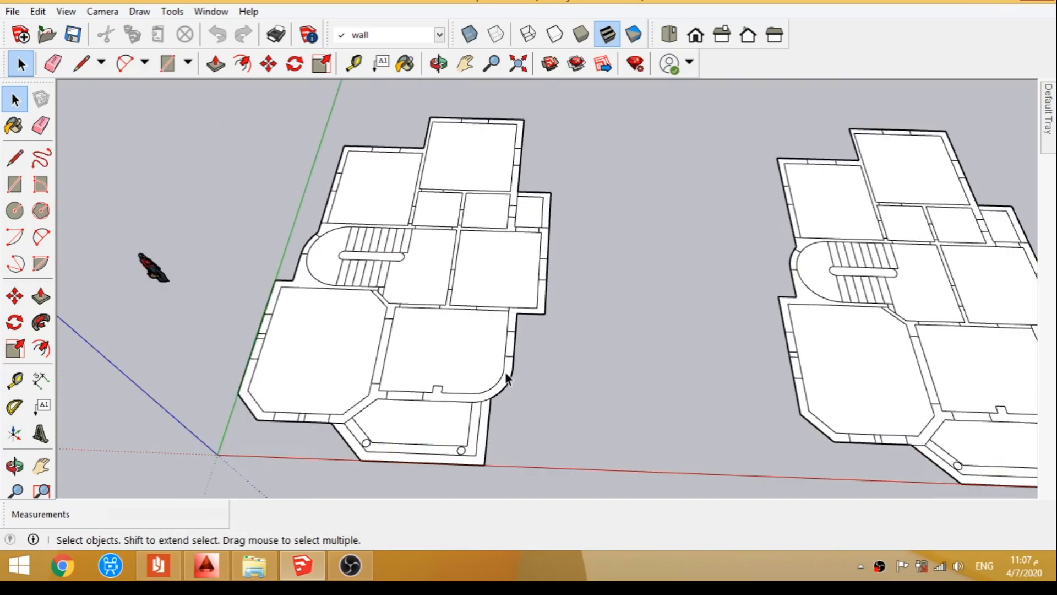
# Check which tags are assigned to the room floor faces and a stair line in the plan at the origin.
pyautogui.moveTo(507, 379); pyautogui.dragTo(392, 321, button='middle')
pyautogui.click(420, 286)
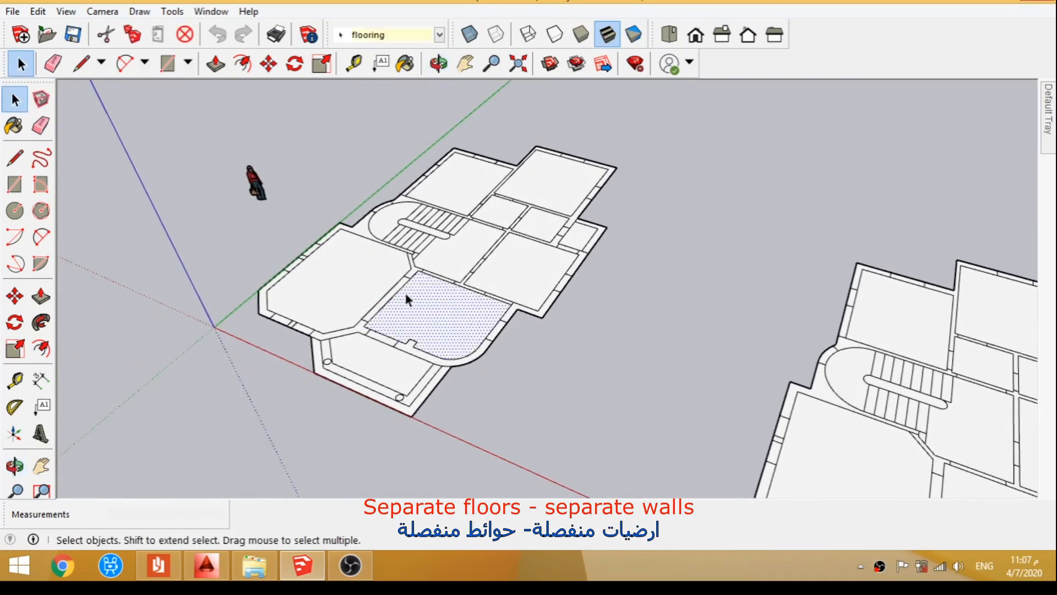
pyautogui.click(378, 295)
pyautogui.scroll(3, 435, 265)
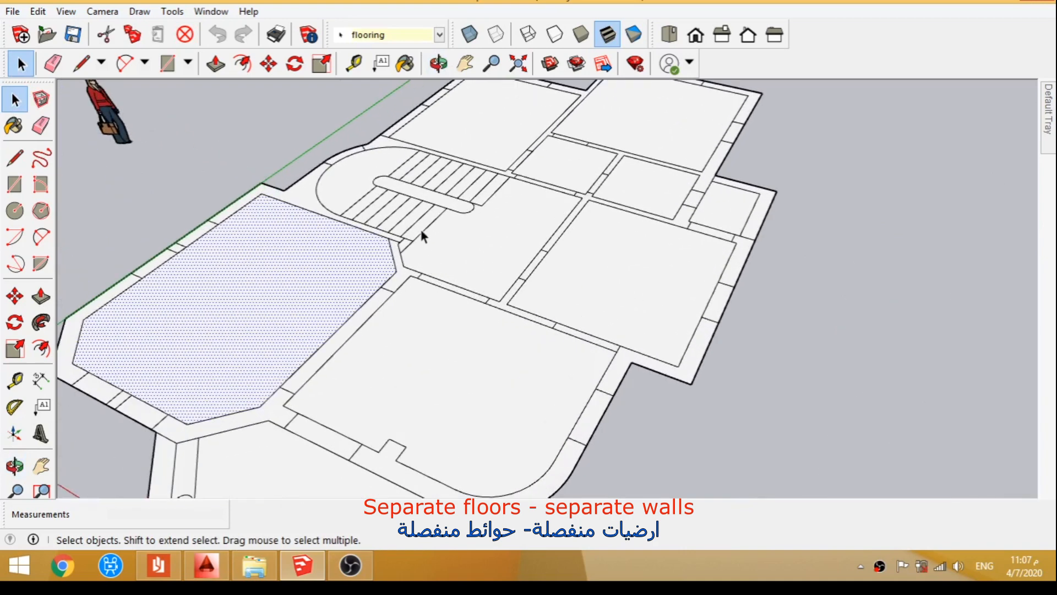
pyautogui.click(417, 231)
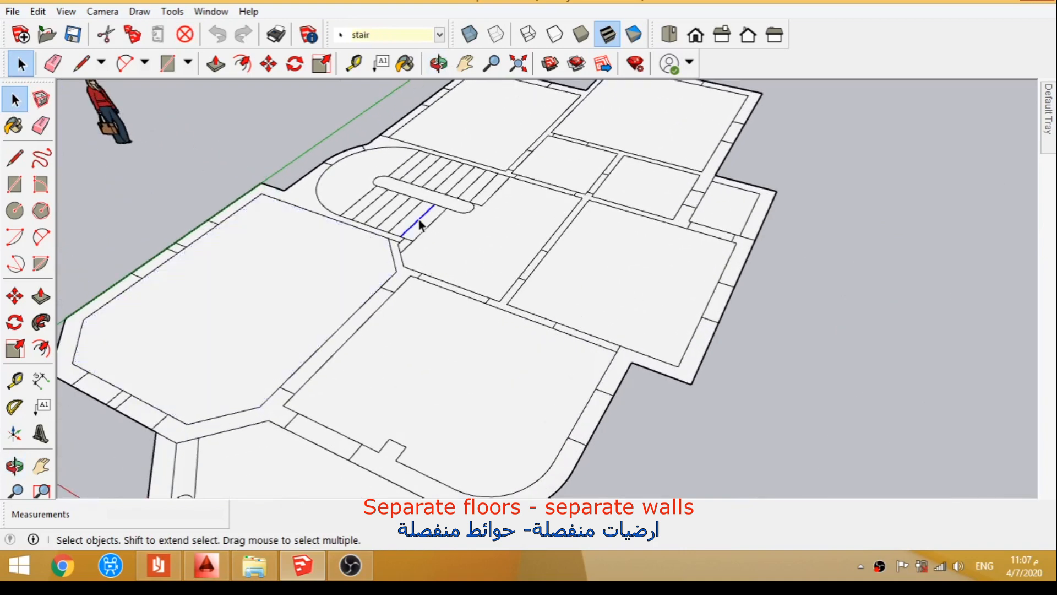
pyautogui.click(503, 256)
pyautogui.click(633, 307)
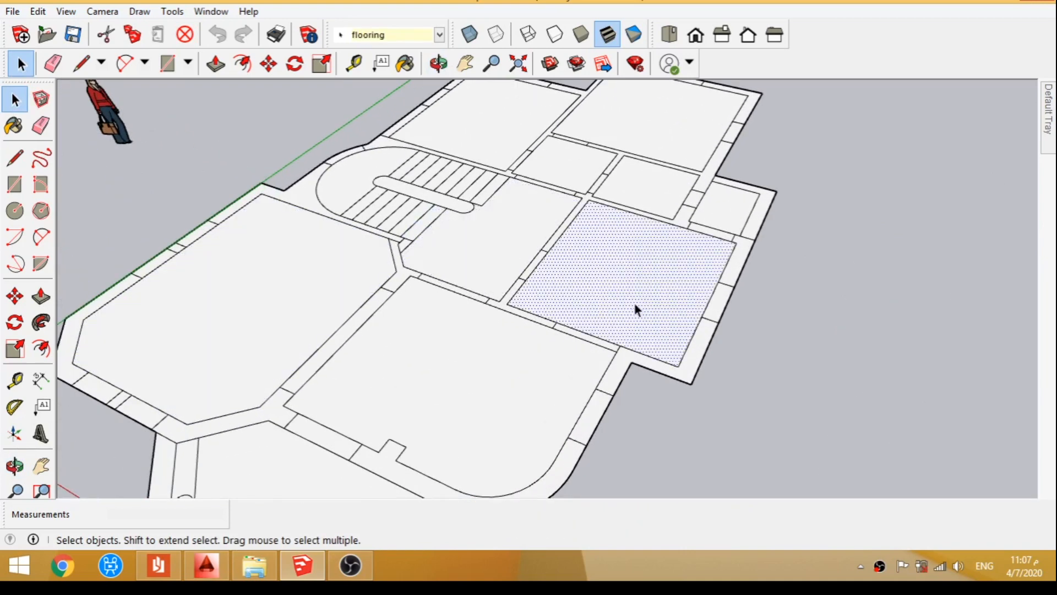
# Examine the two floor plans side by side and clear the selection.
pyautogui.scroll(-3, 557, 345)
pyautogui.moveTo(557, 345); pyautogui.dragTo(633, 372, button='middle')
pyautogui.scroll(-1, 622, 368)
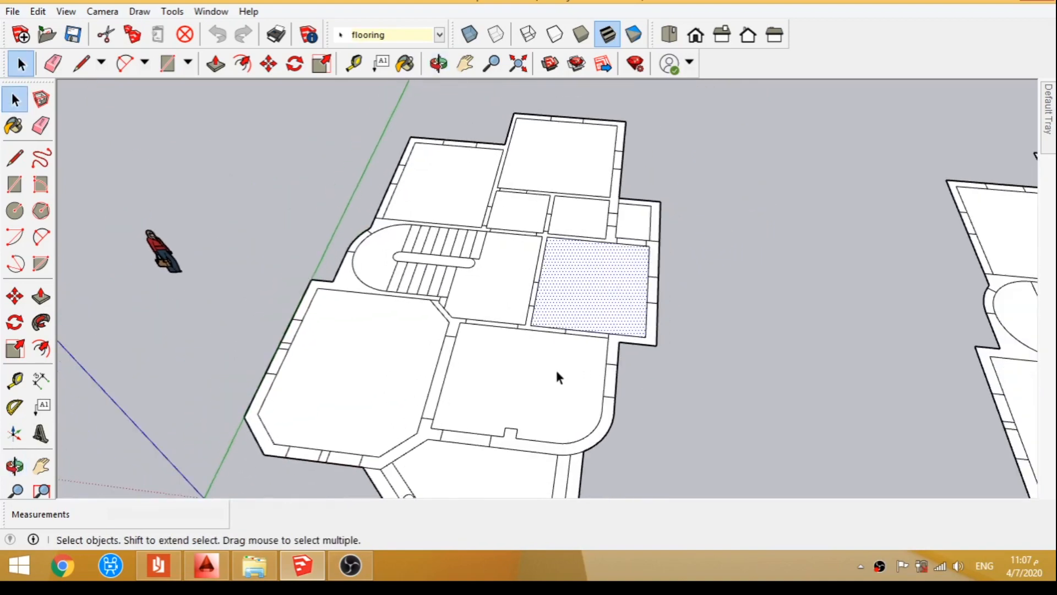
pyautogui.moveTo(556, 369); pyautogui.dragTo(488, 359, button='middle')
pyautogui.scroll(-3, 467, 366)
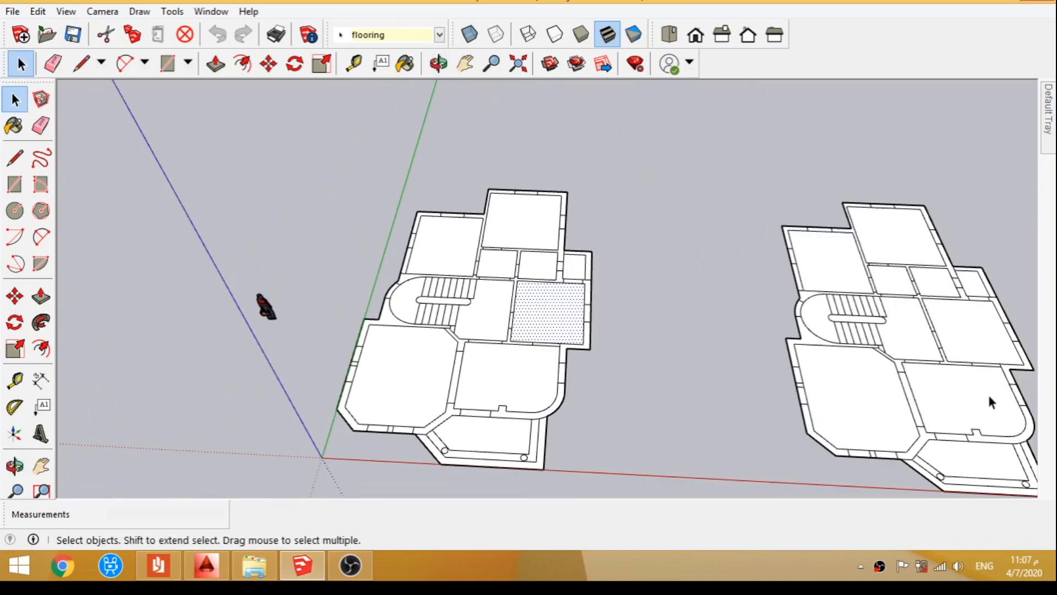
pyautogui.scroll(2, 980, 390)
pyautogui.scroll(-2, 936, 394)
pyautogui.scroll(2, 643, 442)
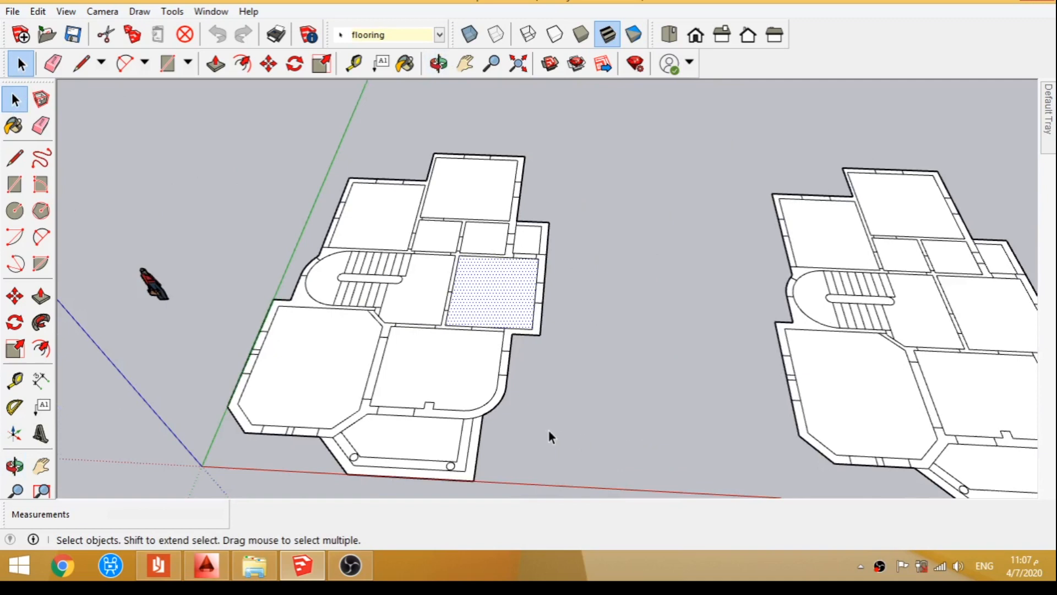
pyautogui.scroll(-1, 550, 438)
pyautogui.moveTo(552, 447); pyautogui.dragTo(504, 440, button='middle')
pyautogui.click(507, 441)
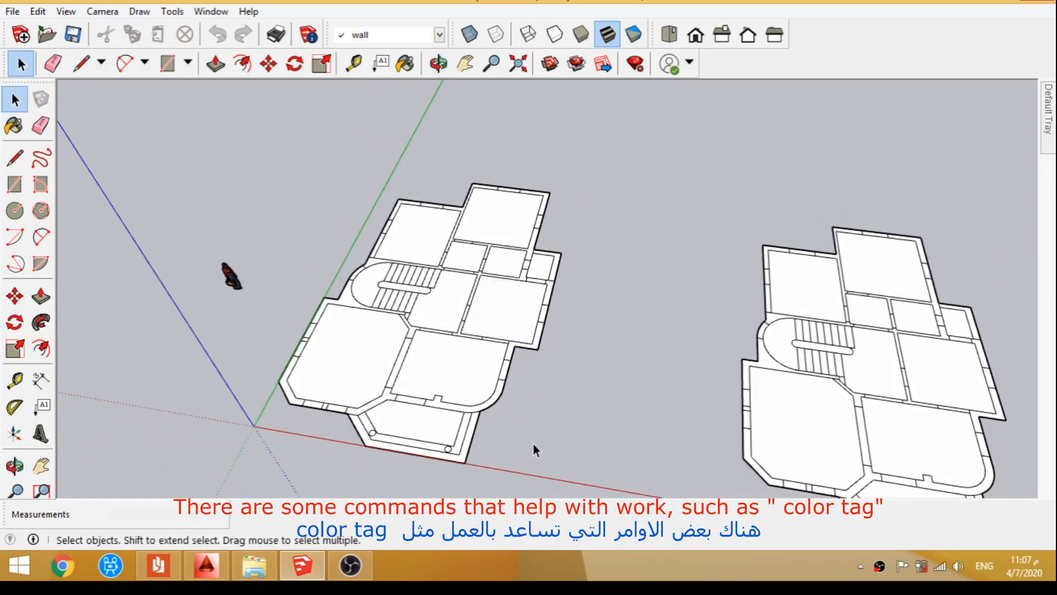
# Turn on Color by tag for the whole model.
pyautogui.moveTo(1049, 117)
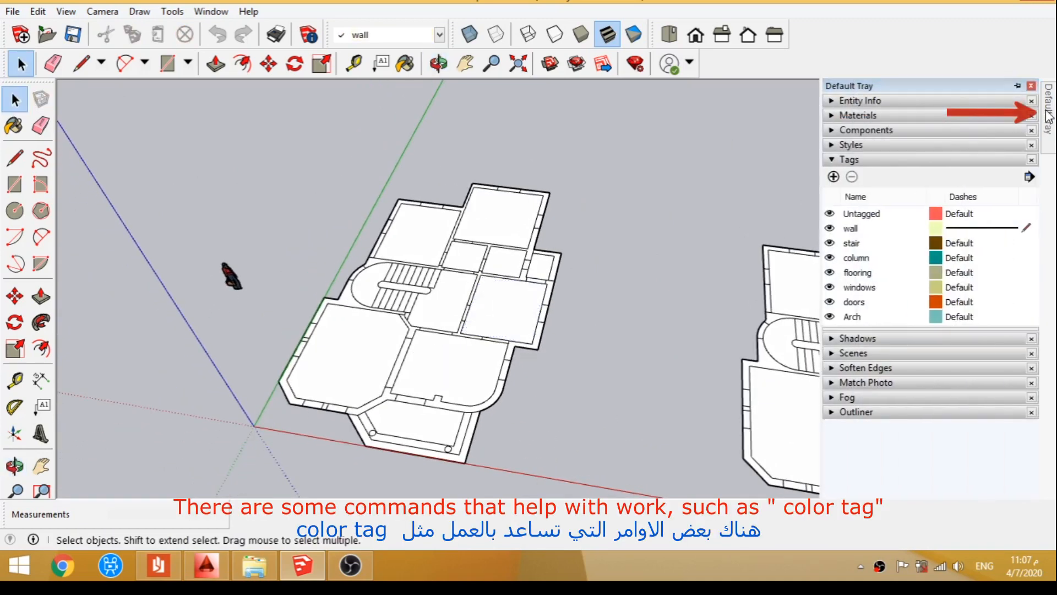
pyautogui.click(1029, 178)
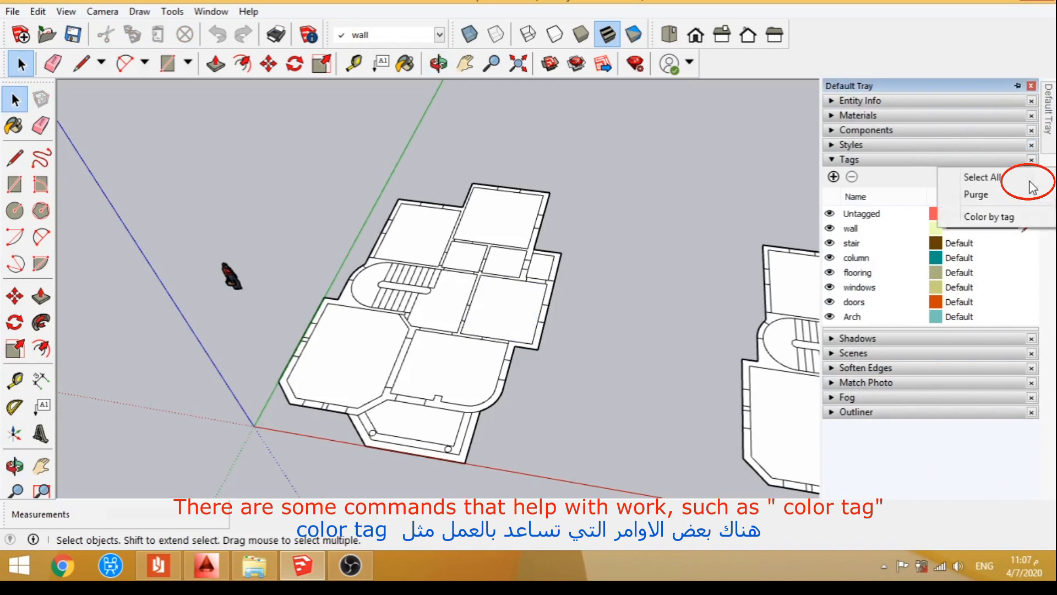
pyautogui.click(988, 218)
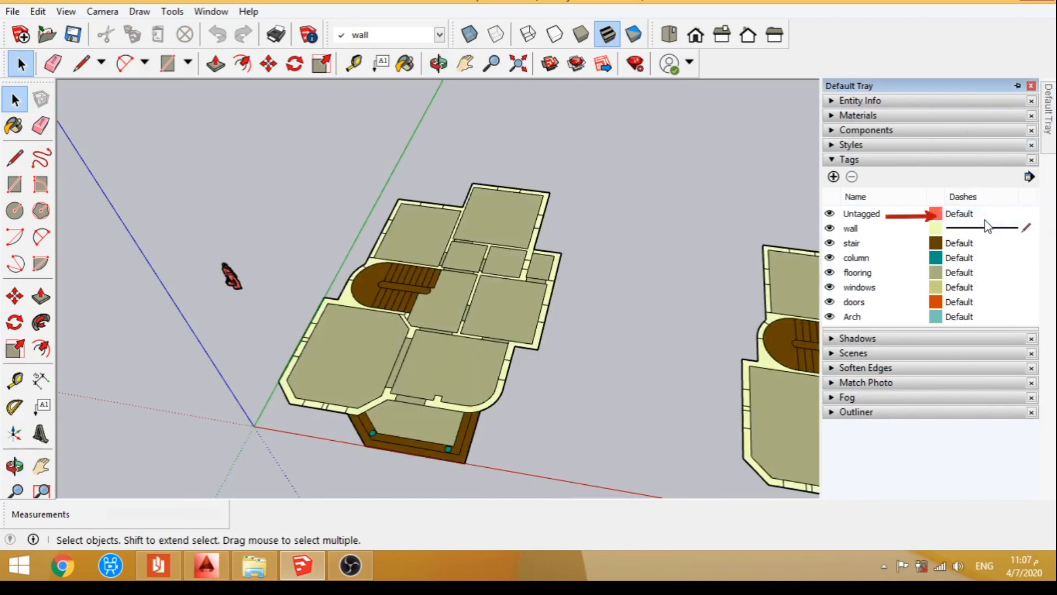
# Switch Color by tag off and on again to compare the plans with and without tag colours.
pyautogui.click(1029, 177)
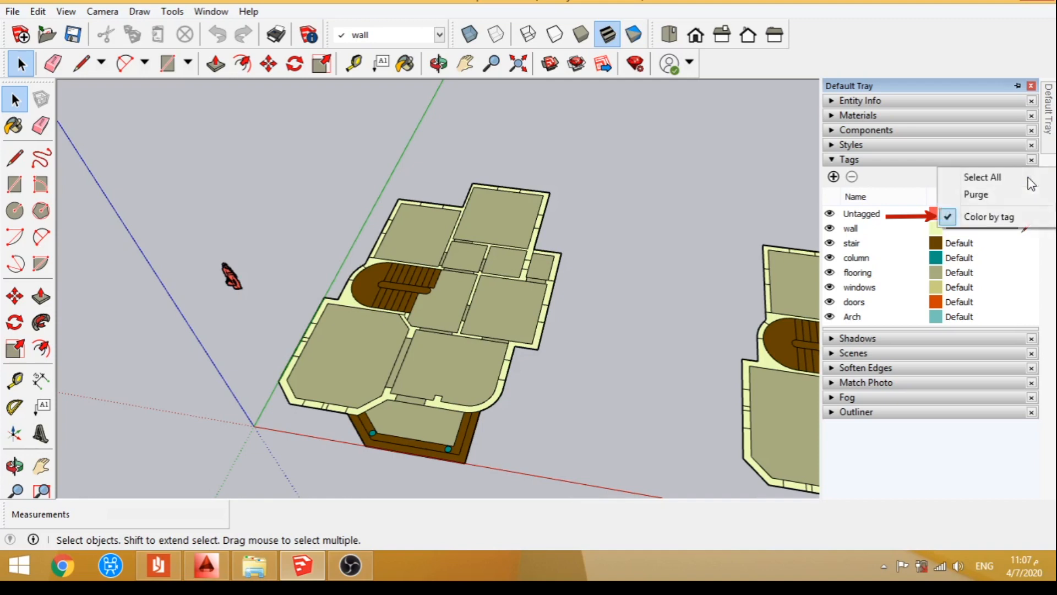
pyautogui.click(989, 216)
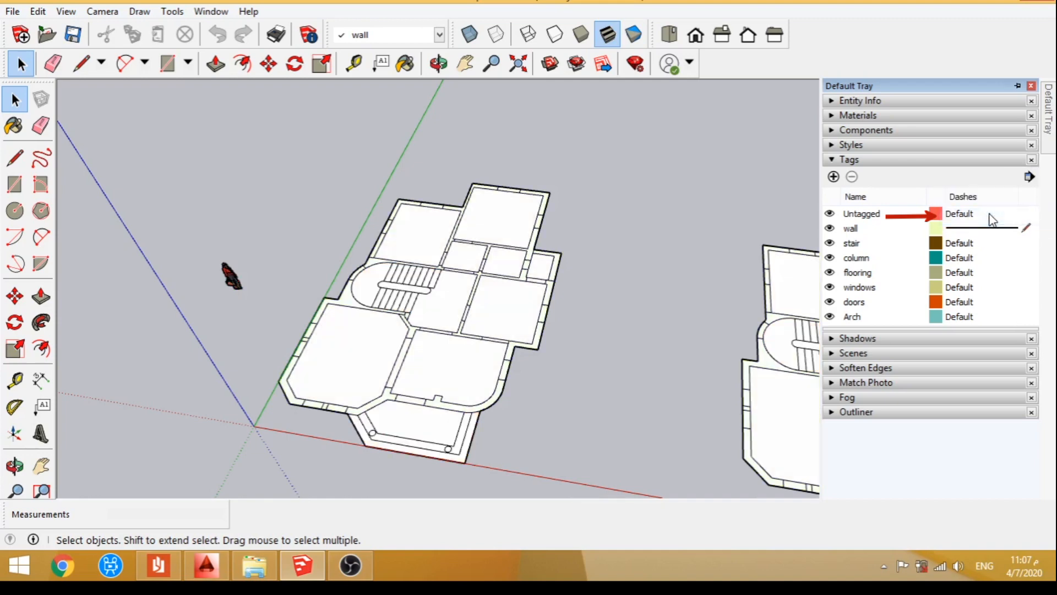
pyautogui.click(1029, 177)
pyautogui.click(989, 217)
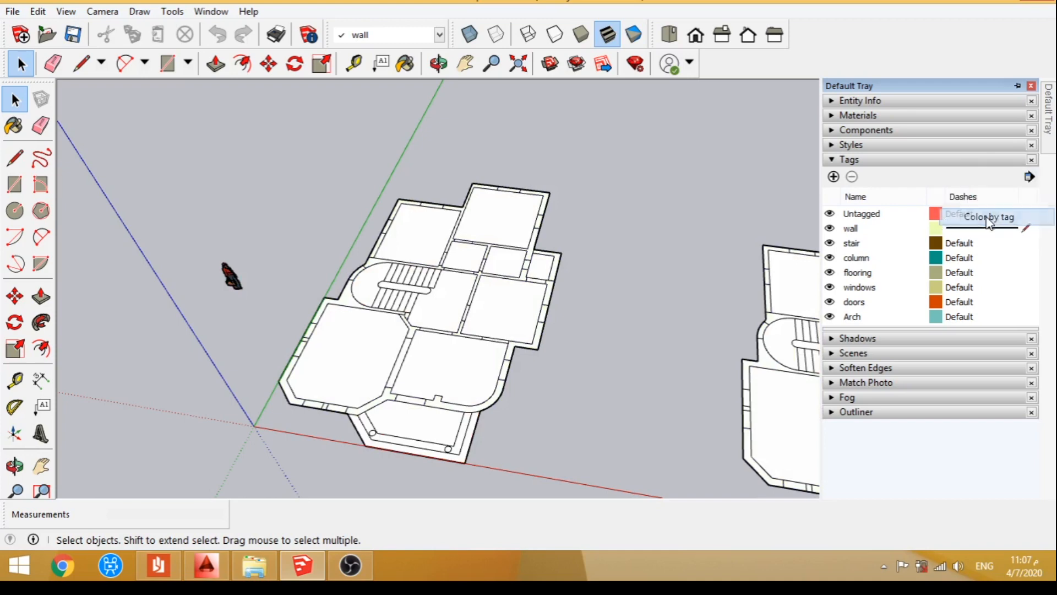
# Push/Pull the curved wall face beside the entrance terrace of the plan at the origin up to 3.45 m.
pyautogui.moveTo(598, 345); pyautogui.dragTo(502, 338, button='middle')
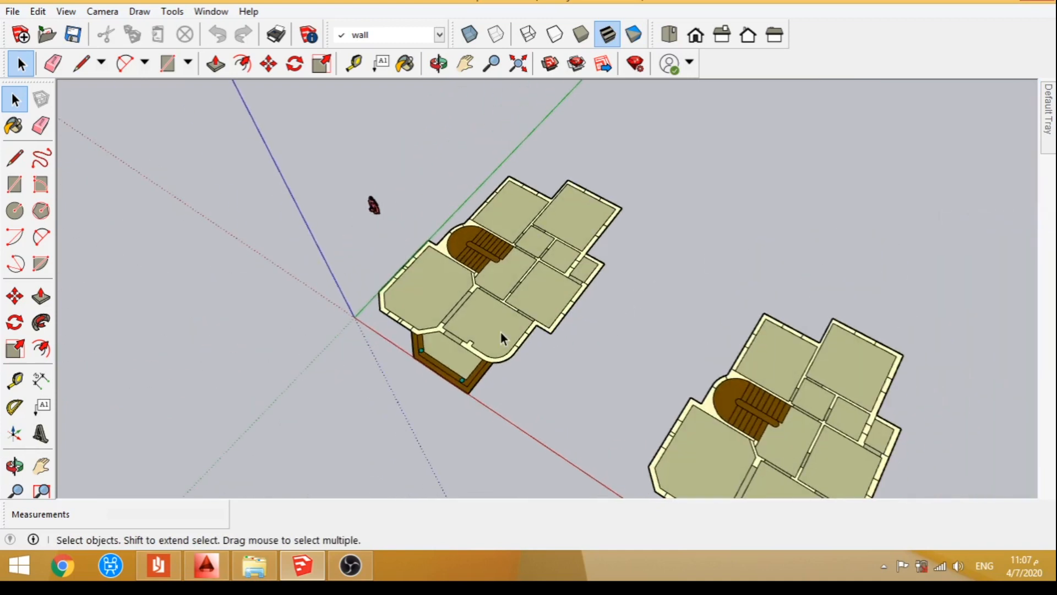
pyautogui.scroll(5, 526, 345)
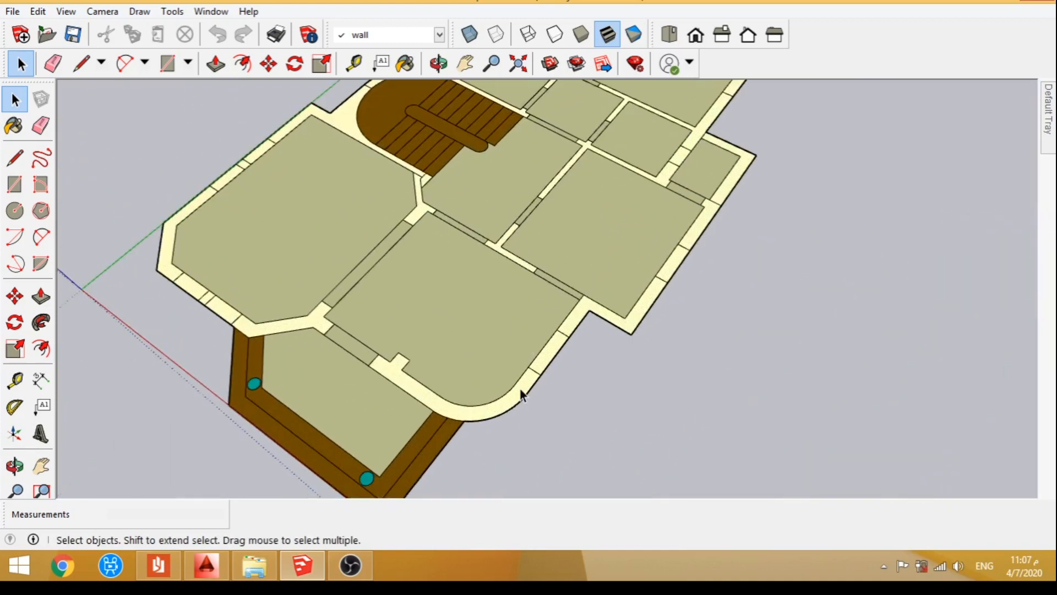
pyautogui.moveTo(522, 395); pyautogui.dragTo(387, 298, button='middle')
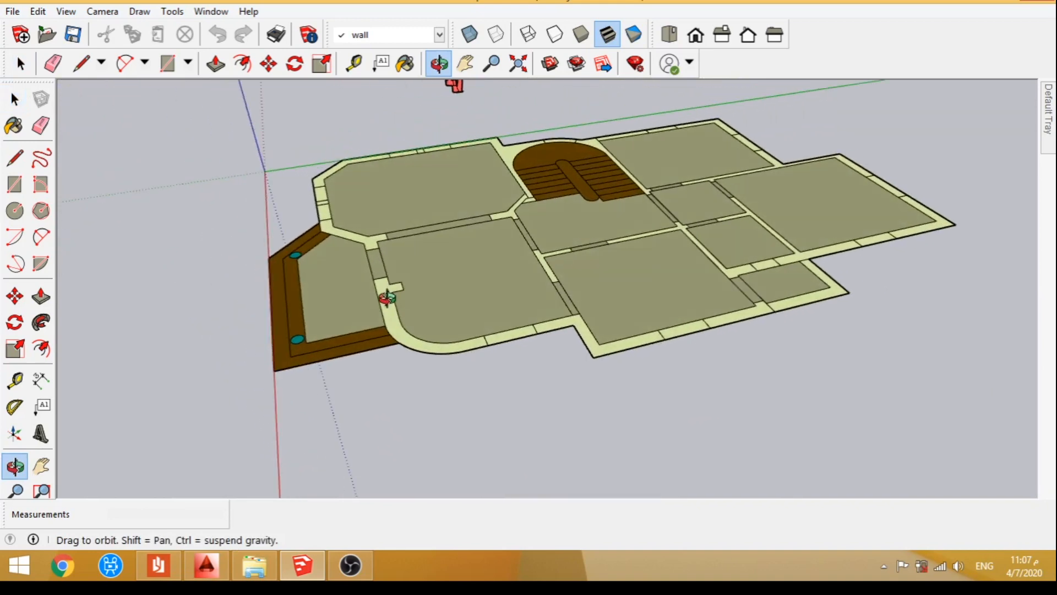
pyautogui.click(42, 299)
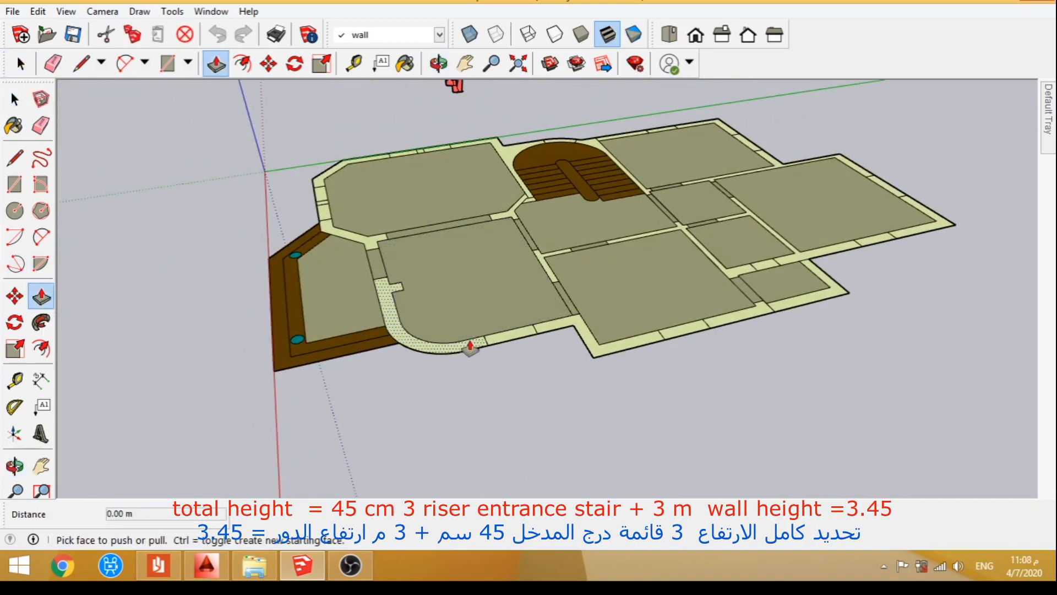
pyautogui.moveTo(469, 346); pyautogui.dragTo(436, 203)
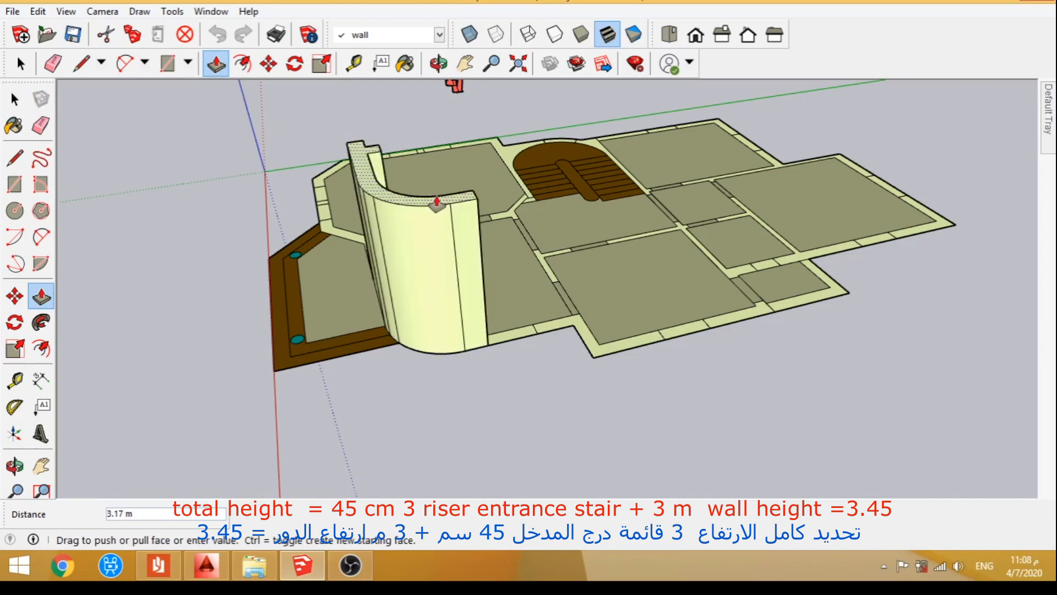
pyautogui.moveTo(445, 251); pyautogui.dragTo(436, 161)
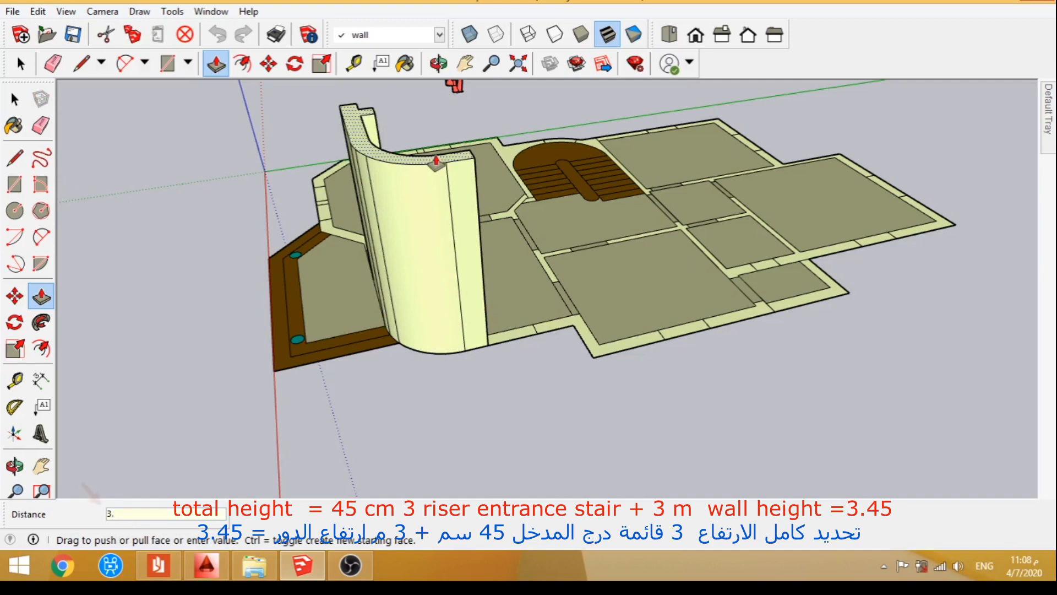
pyautogui.press('Return')
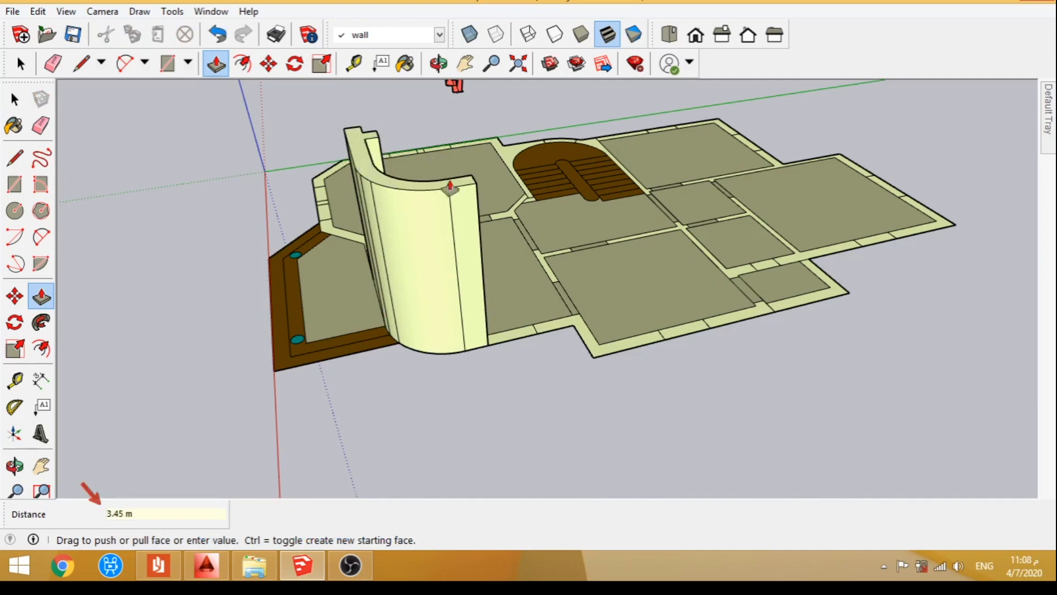
# Repeat the 3.45 m Push/Pull on the outer wall segments following the curved wall, leaving the opening strips flat.
pyautogui.moveTo(543, 366); pyautogui.dragTo(506, 367, button='middle')
pyautogui.scroll(5, 569, 302)
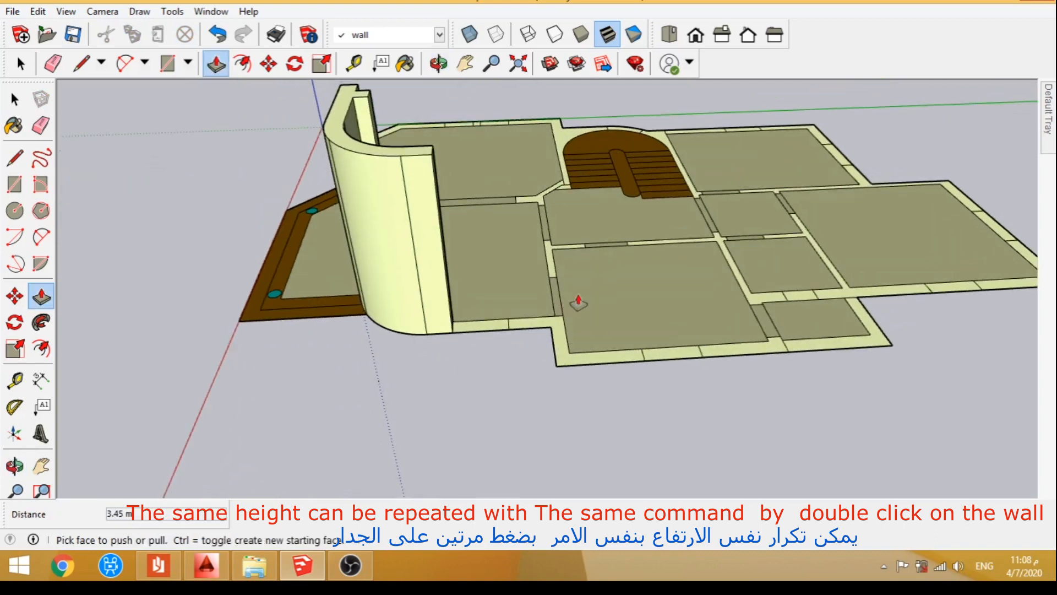
pyautogui.doubleClick(546, 350)
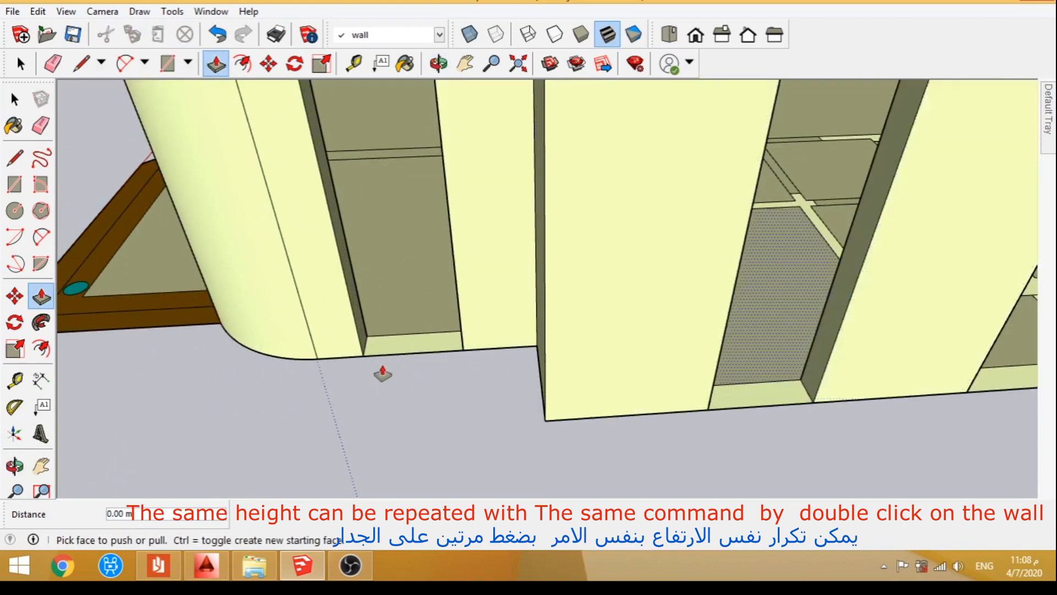
# Raise the branching interior walls around the small middle rooms by repeating the 3.45 m extrusion.
pyautogui.scroll(-5, 378, 366)
pyautogui.moveTo(708, 384); pyautogui.dragTo(545, 335, button='middle')
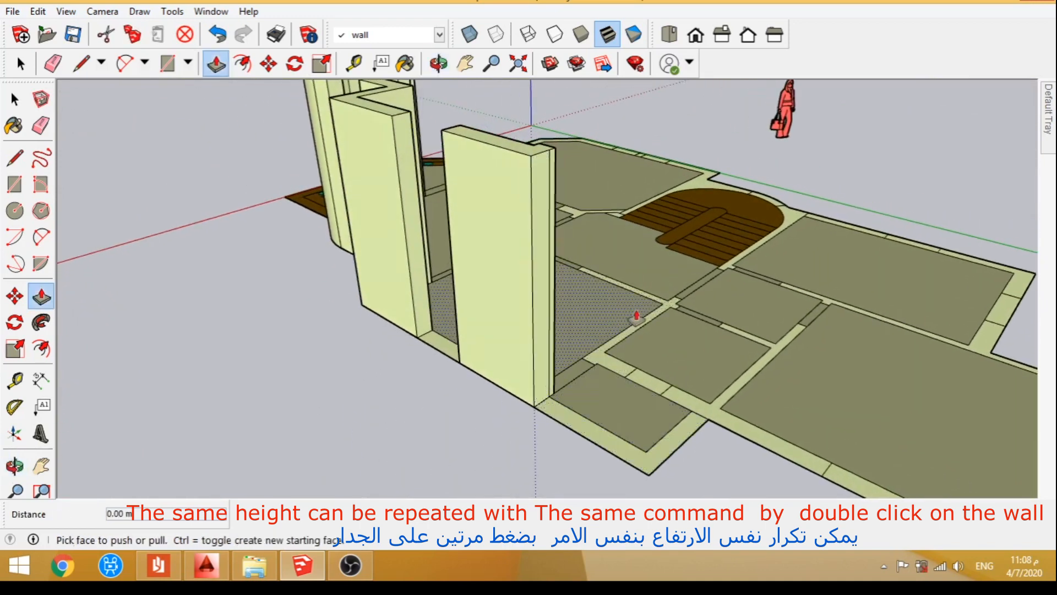
pyautogui.doubleClick(666, 310)
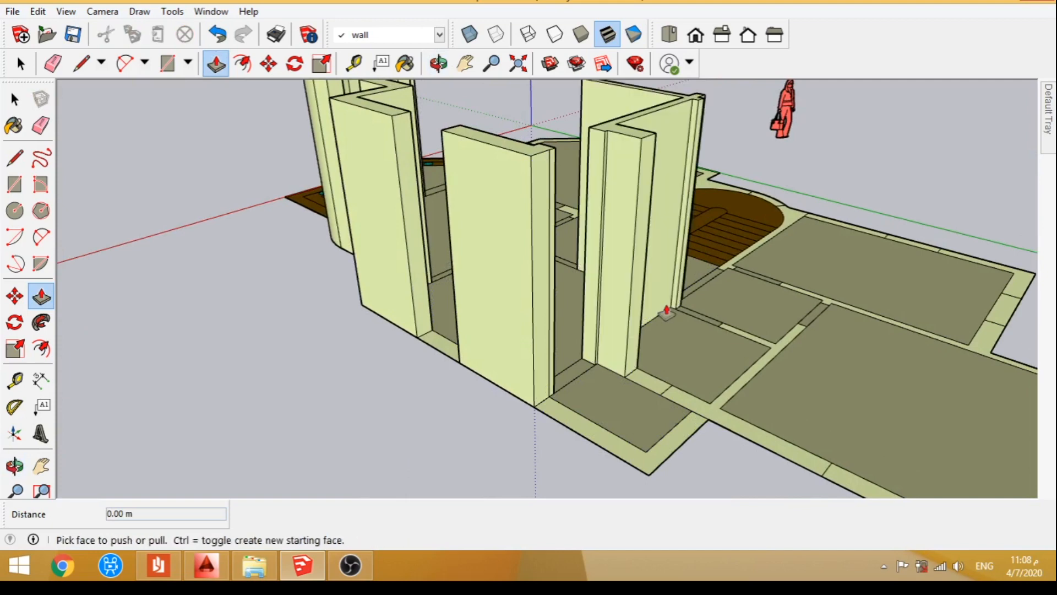
pyautogui.doubleClick(699, 417)
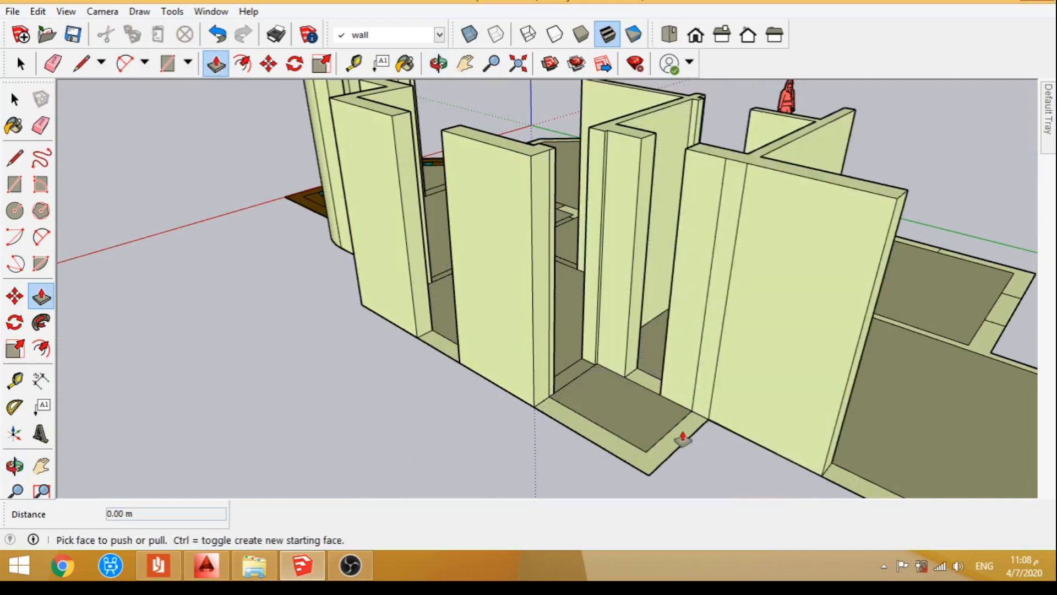
# Extrude the smallest room's outer corner and the adjoining rear room's corner wall by the same 3.45 m.
pyautogui.scroll(-6, 679, 441)
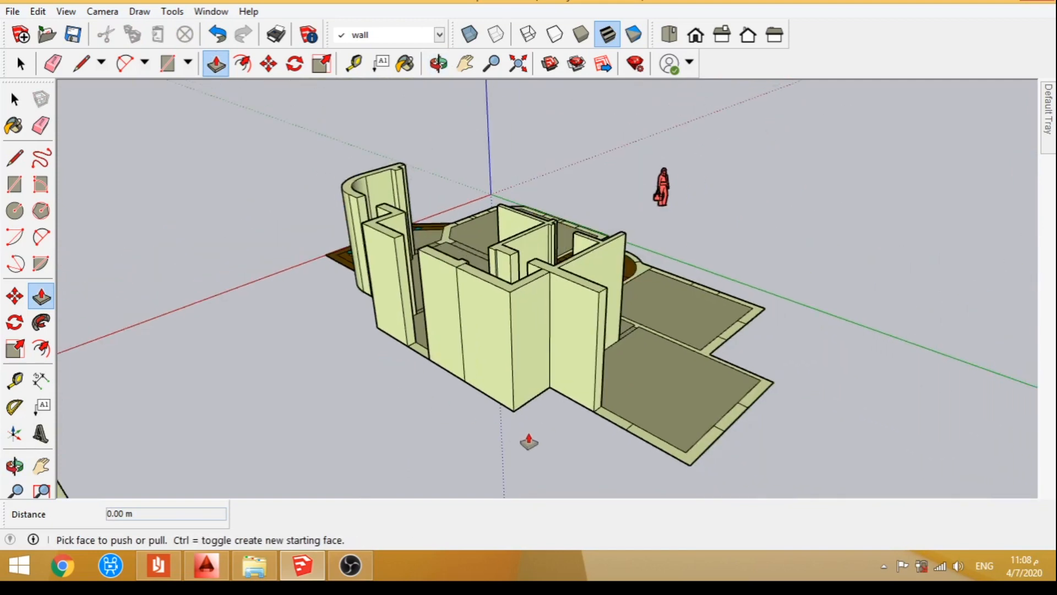
pyautogui.scroll(8, 526, 441)
pyautogui.scroll(1, 630, 447)
pyautogui.doubleClick(653, 427)
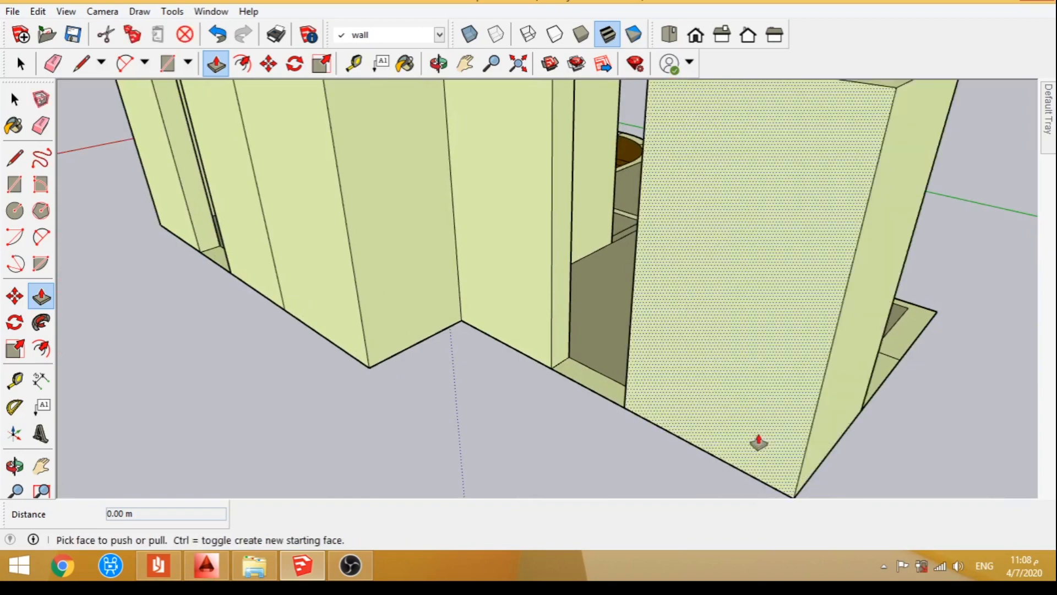
# Repeat the 3.45 m extrusion on the wall shared by the two rear rooms and the far room's outer corner.
pyautogui.moveTo(760, 438); pyautogui.dragTo(446, 368, button='middle')
pyautogui.scroll(-4, 568, 392)
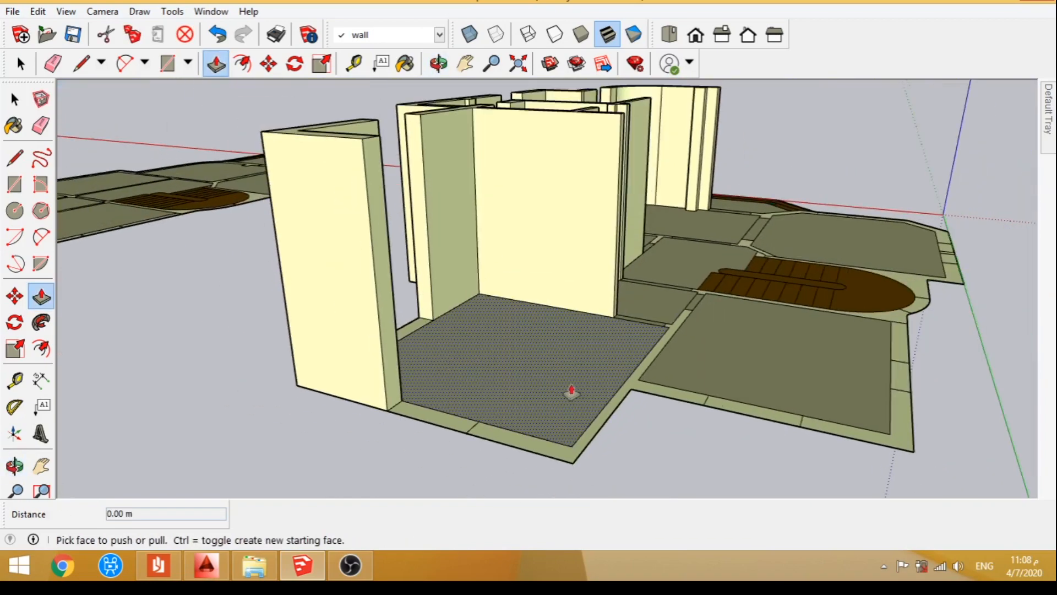
pyautogui.moveTo(569, 391); pyautogui.dragTo(547, 387, button='middle')
pyautogui.scroll(4, 509, 475)
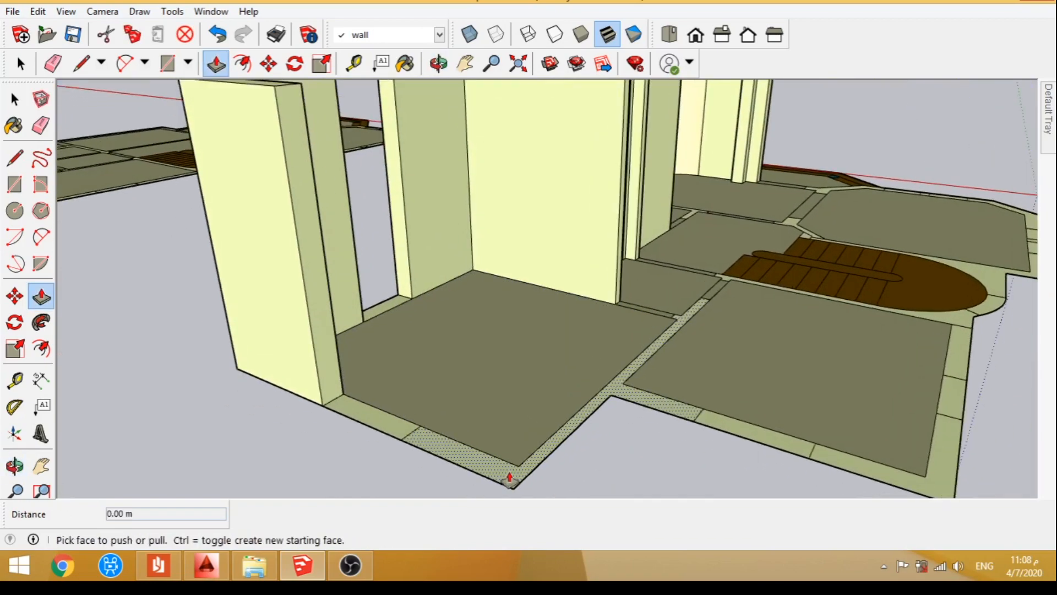
pyautogui.doubleClick(509, 479)
pyautogui.doubleClick(860, 474)
pyautogui.scroll(-6, 814, 437)
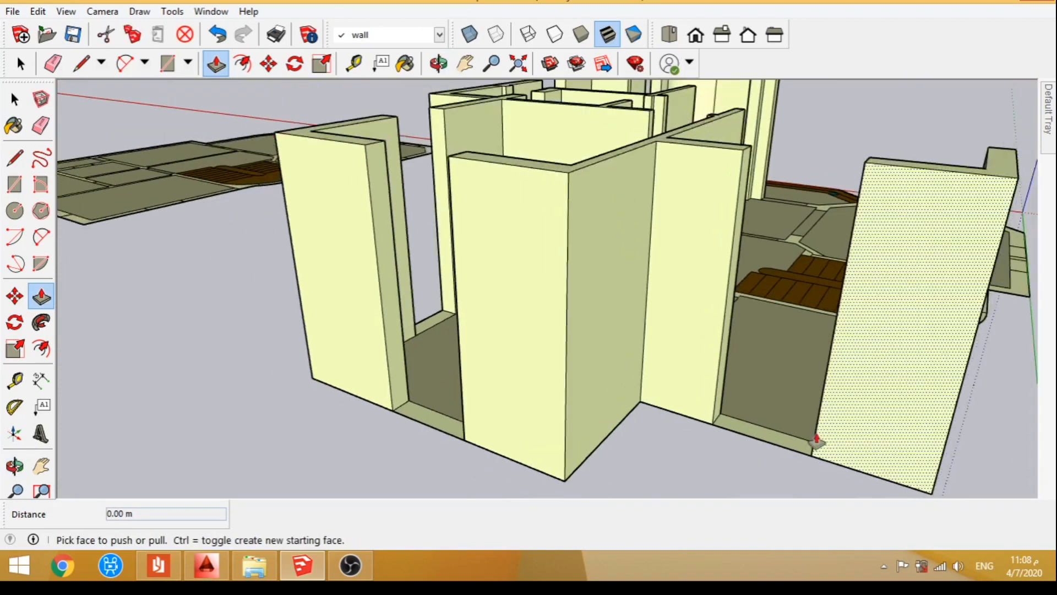
# Raise the outer wall segments approaching the staircase and the wall between the stairs and octagonal room by 3.45 m.
pyautogui.moveTo(833, 439); pyautogui.dragTo(599, 439, button='middle')
pyautogui.scroll(6, 606, 443)
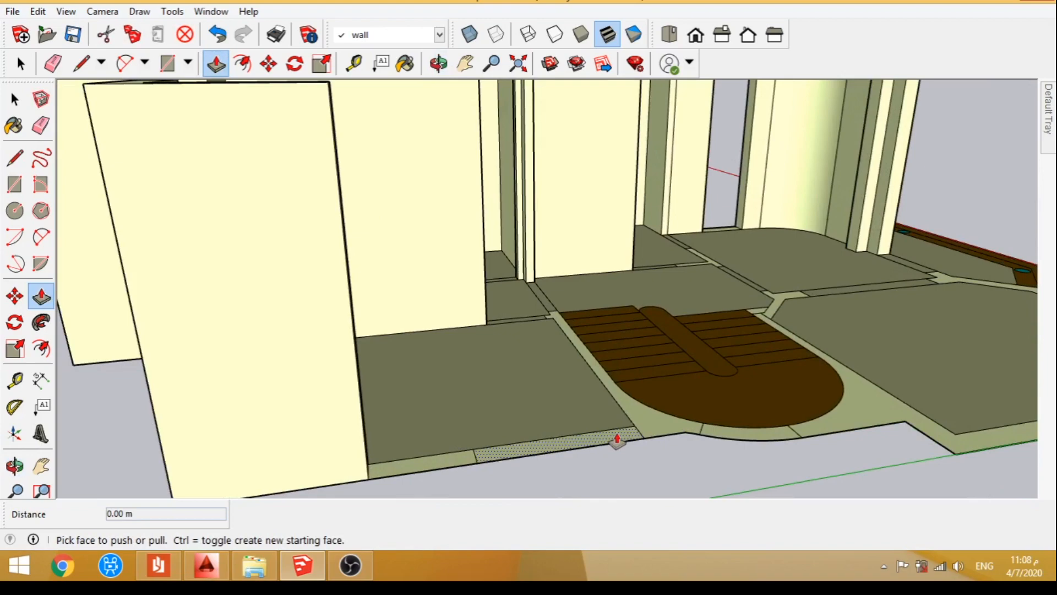
pyautogui.doubleClick(617, 439)
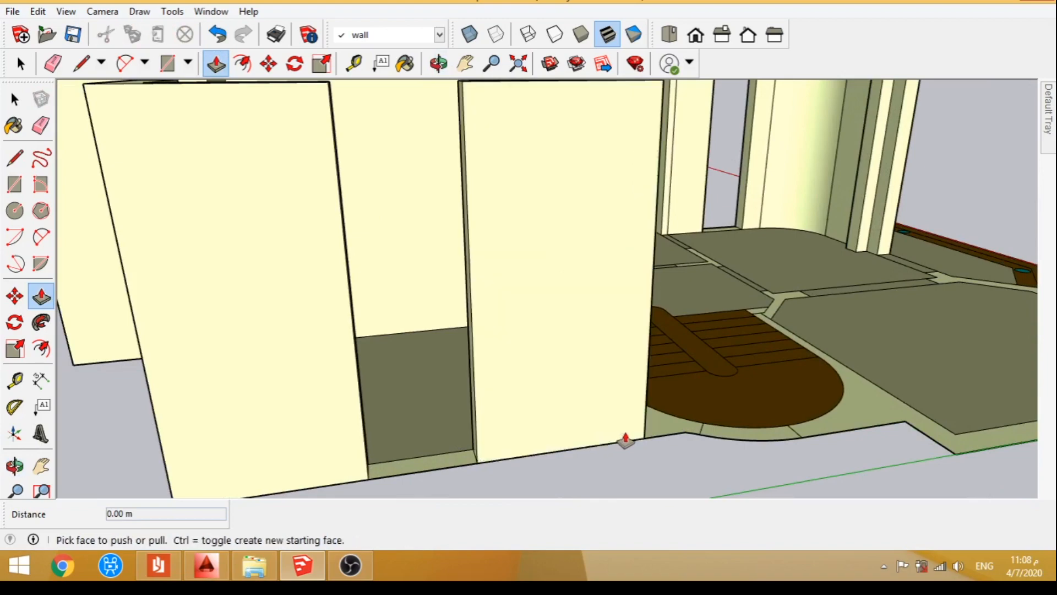
pyautogui.doubleClick(654, 432)
pyautogui.doubleClick(826, 434)
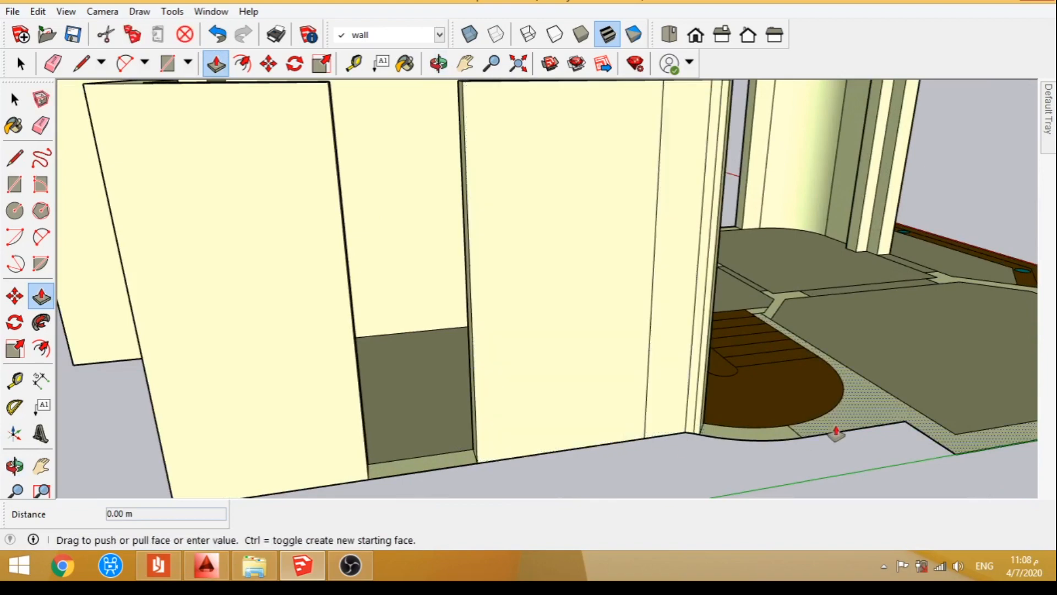
# Raise the octagonal room's outer corner wall, its window piers and the wall segment beside the entrance by 3.45 m.
pyautogui.scroll(-6, 543, 429)
pyautogui.moveTo(734, 424); pyautogui.dragTo(413, 434, button='middle')
pyautogui.scroll(5, 418, 463)
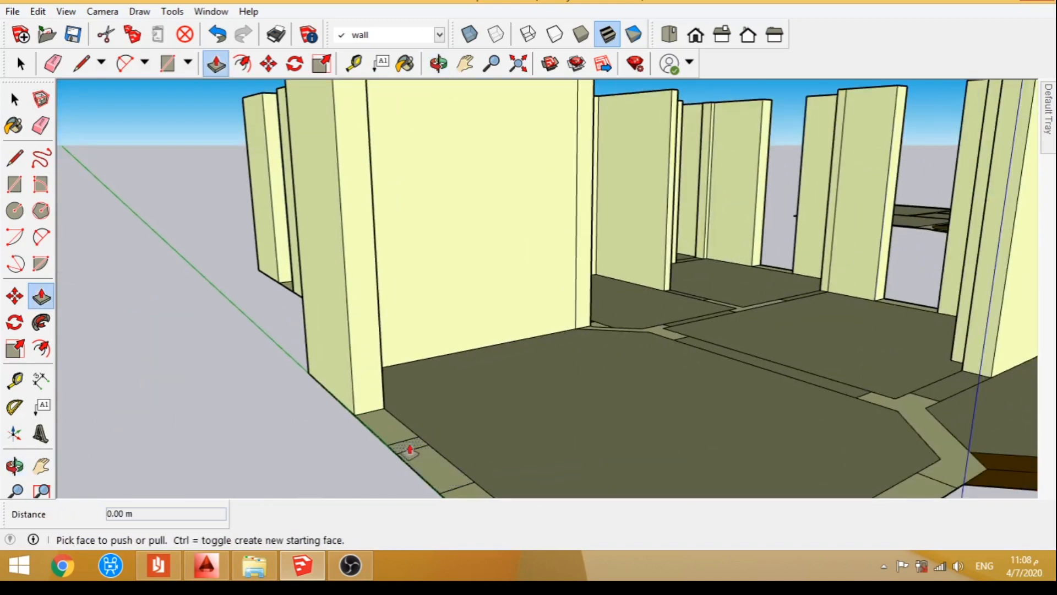
pyautogui.scroll(-5, 320, 362)
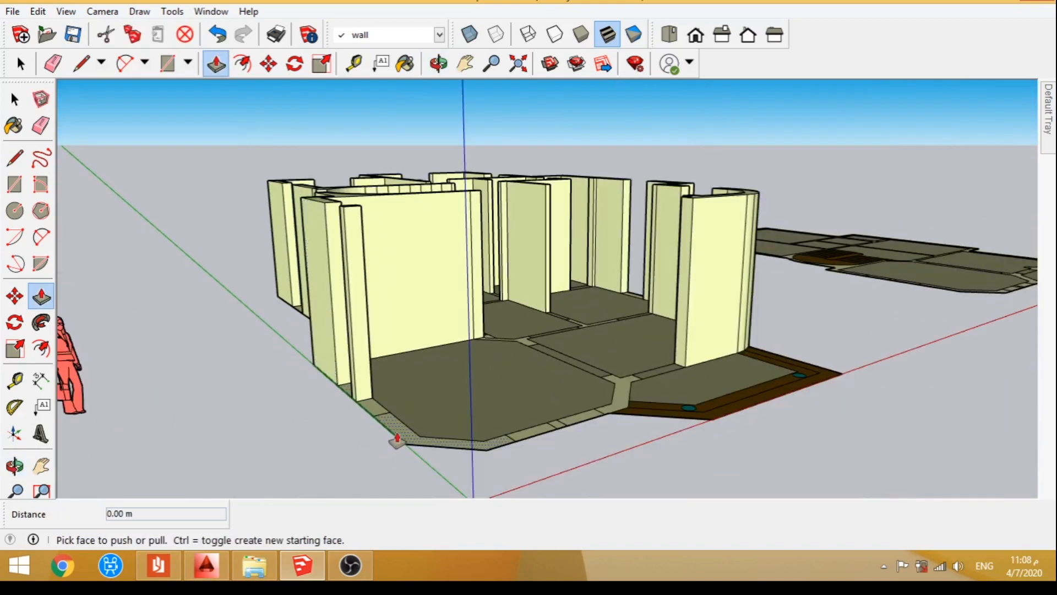
pyautogui.scroll(5, 557, 429)
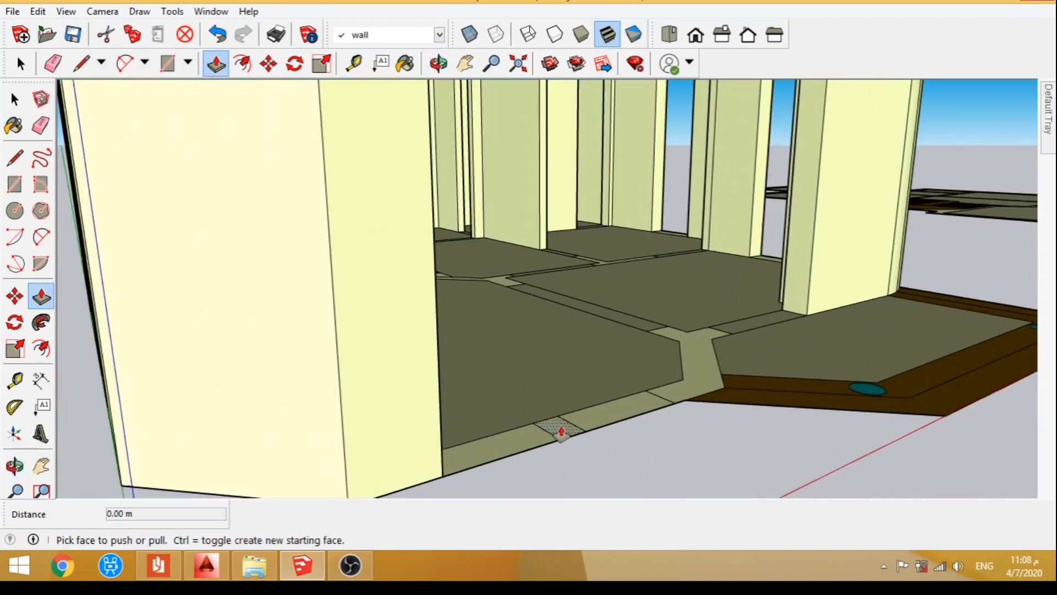
pyautogui.scroll(-5, 705, 375)
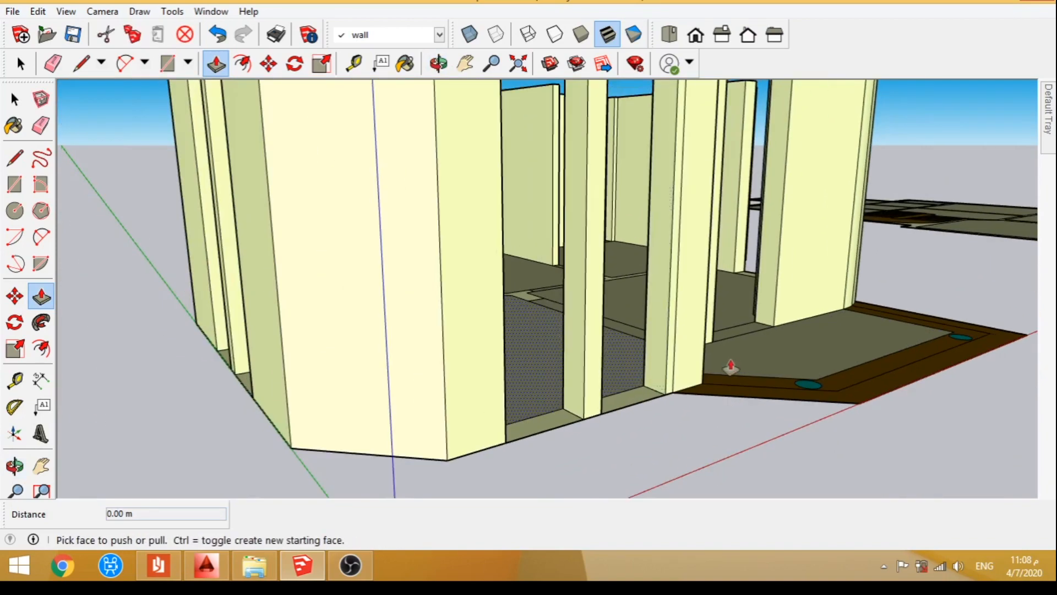
# Extrude the T-shaped interior wall, the branching wall junction near the stairs and the small stub beside the steps by 3.45 m.
pyautogui.moveTo(729, 366); pyautogui.dragTo(576, 481, button='middle')
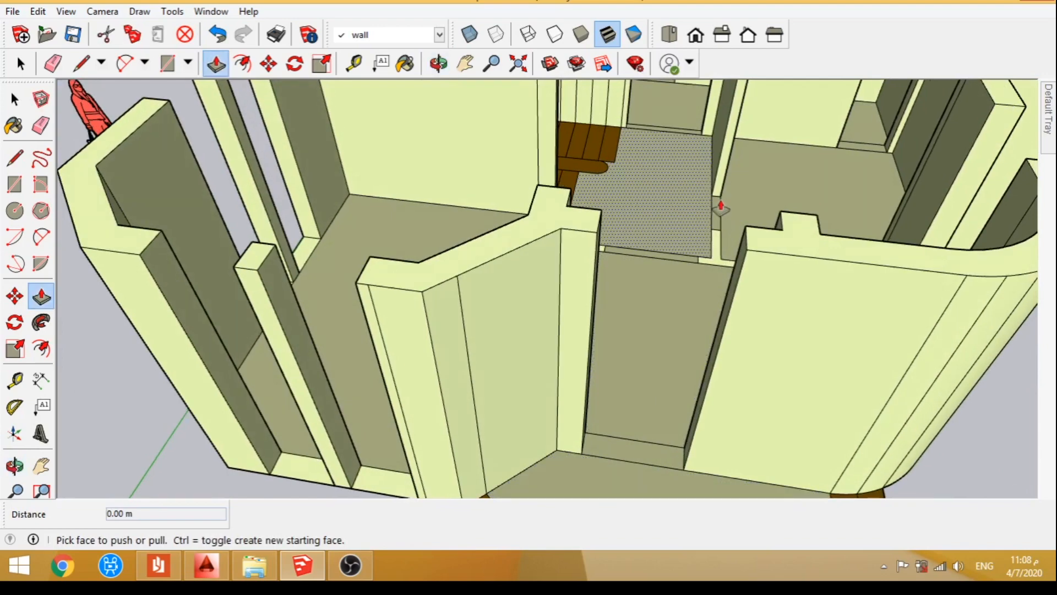
pyautogui.scroll(4, 722, 208)
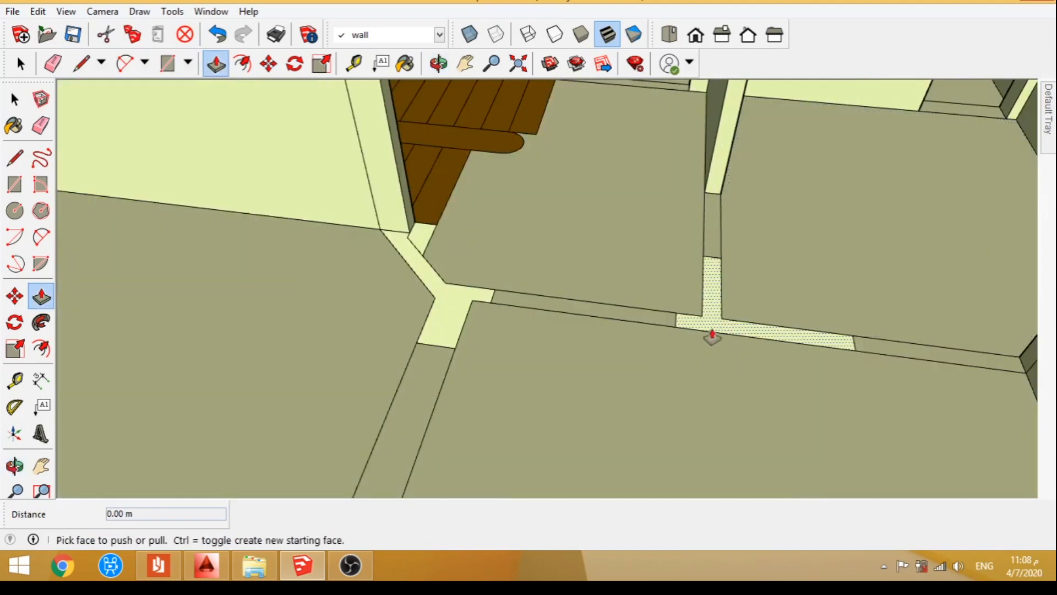
pyautogui.doubleClick(711, 337)
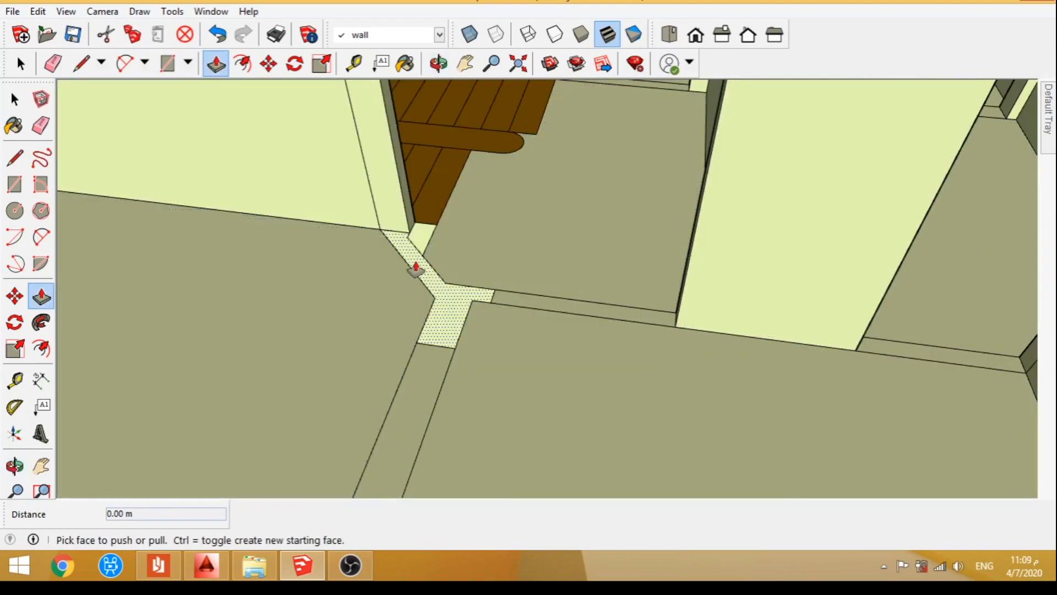
pyautogui.doubleClick(416, 269)
pyautogui.moveTo(420, 246); pyautogui.dragTo(420, 333, button='middle')
pyautogui.scroll(2, 415, 248)
pyautogui.doubleClick(432, 250)
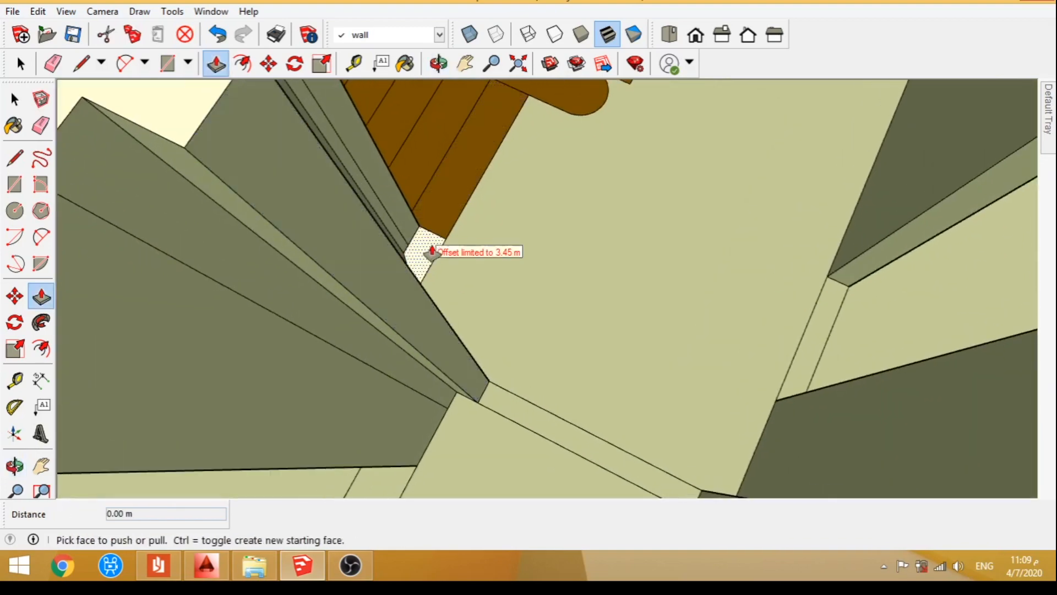
# Erase the leftover dividing edges on top of the wall junction beside the staircase.
pyautogui.scroll(-2, 448, 253)
pyautogui.scroll(-2, 450, 259)
pyautogui.moveTo(453, 272); pyautogui.dragTo(441, 245, button='middle')
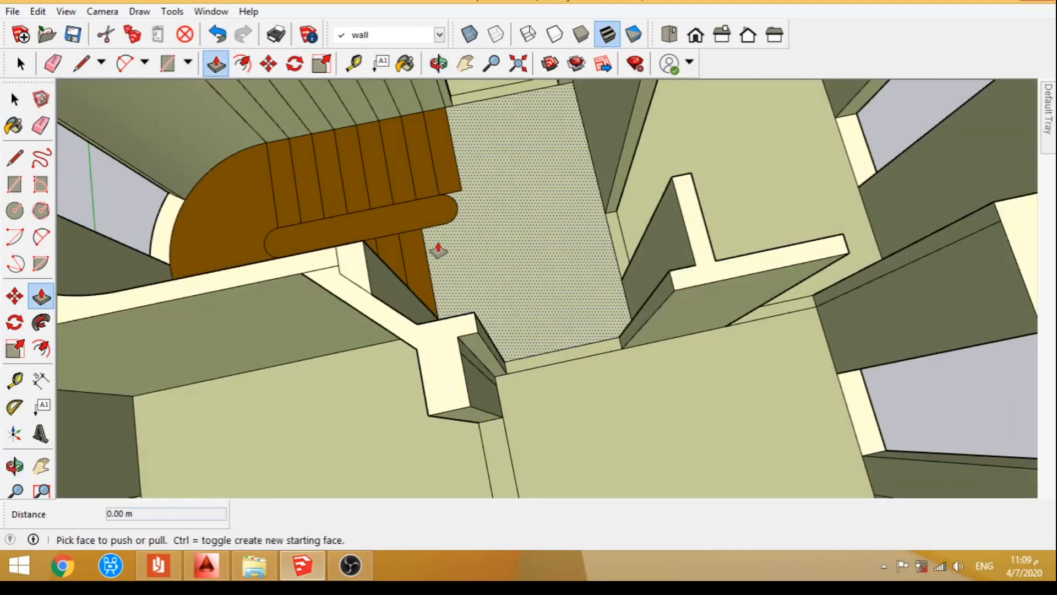
pyautogui.scroll(2, 372, 256)
pyautogui.scroll(2, 372, 257)
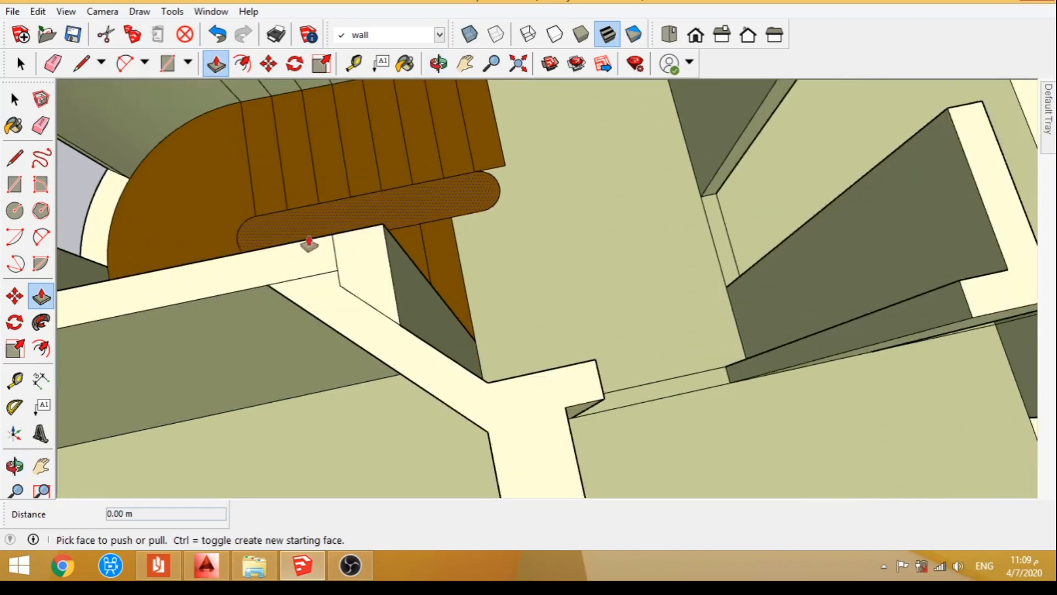
pyautogui.click(40, 125)
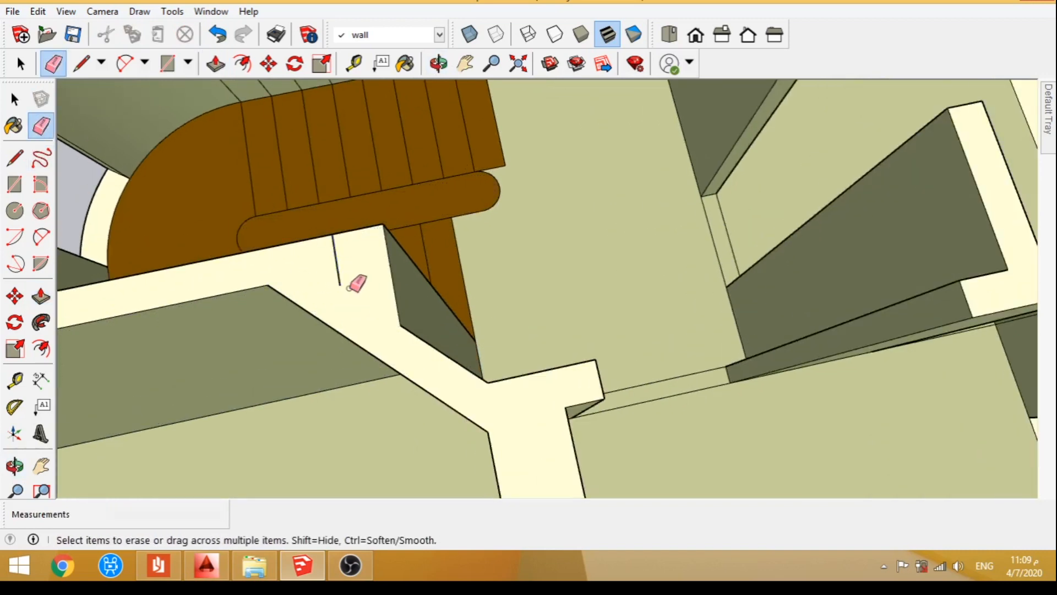
pyautogui.scroll(-5, 302, 254)
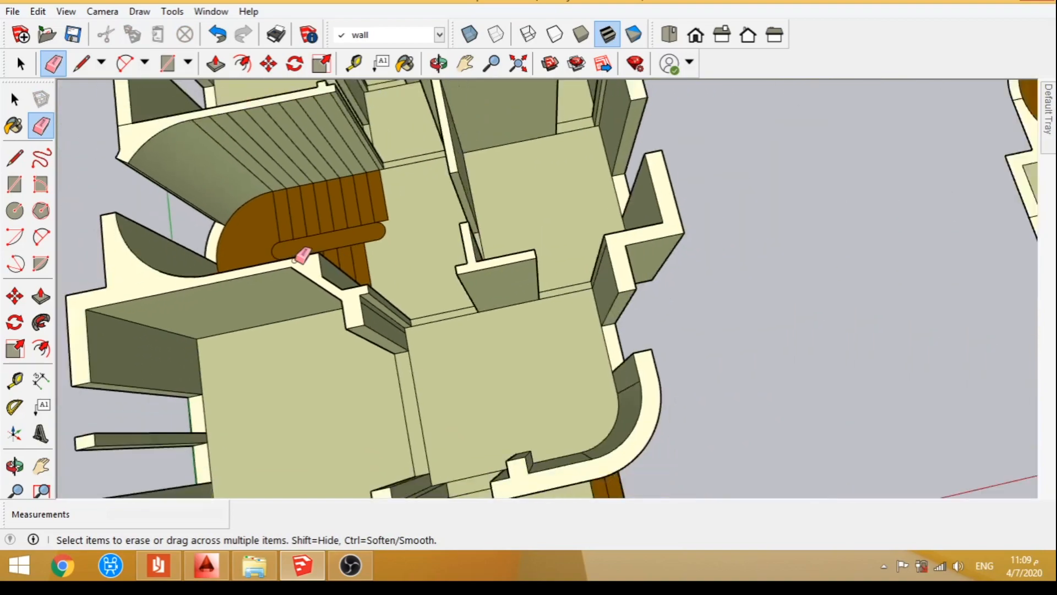
# Extrude the floor-level wall face in the window opening beside the curved corner wall by 1.45 m.
pyautogui.moveTo(418, 344); pyautogui.dragTo(266, 189, button='middle')
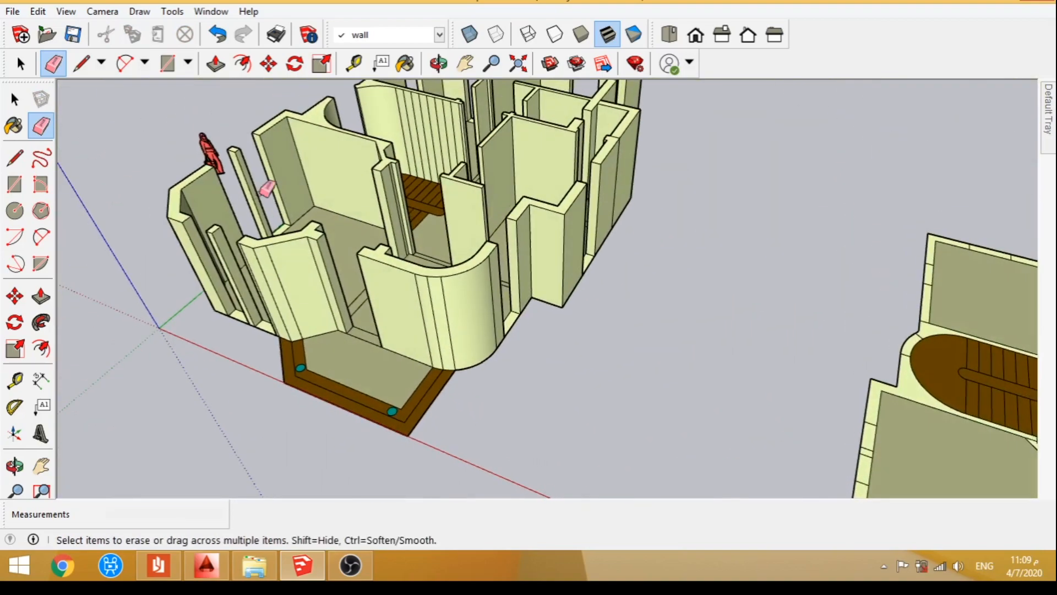
pyautogui.scroll(4, 325, 152)
pyautogui.moveTo(421, 253)
pyautogui.mouseDown(button='middle')
pyautogui.moveTo(444, 288)
pyautogui.moveTo(141, 203)
pyautogui.moveTo(800, 295)
pyautogui.moveTo(589, 303)
pyautogui.moveTo(537, 267)
pyautogui.moveTo(566, 325)
pyautogui.moveTo(936, 355)
pyautogui.mouseUp(button='middle')
pyautogui.scroll(5, 532, 415)
pyautogui.moveTo(533, 413); pyautogui.dragTo(609, 428, button='middle')
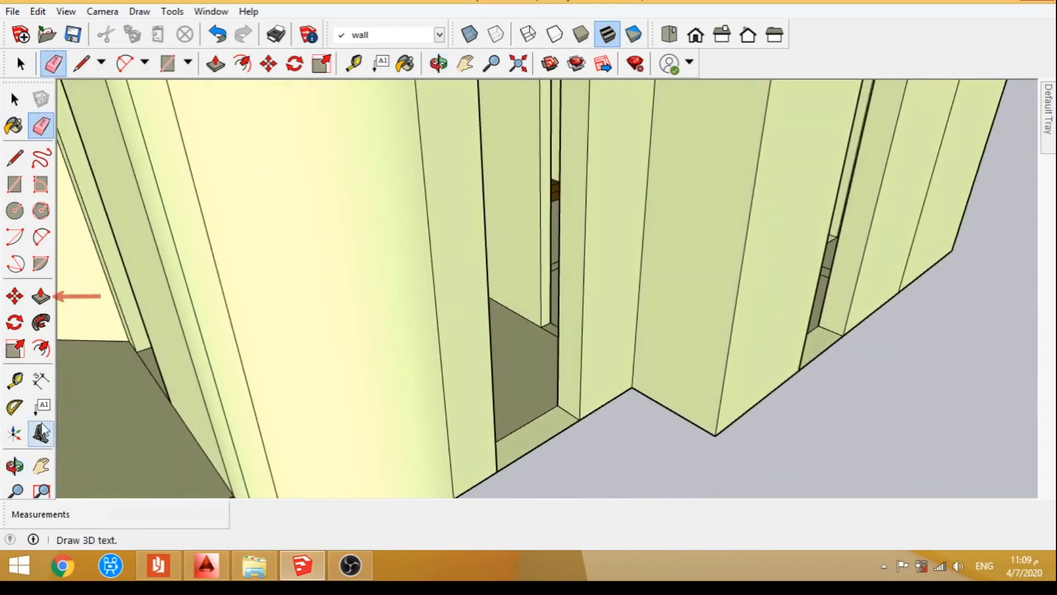
pyautogui.click(40, 296)
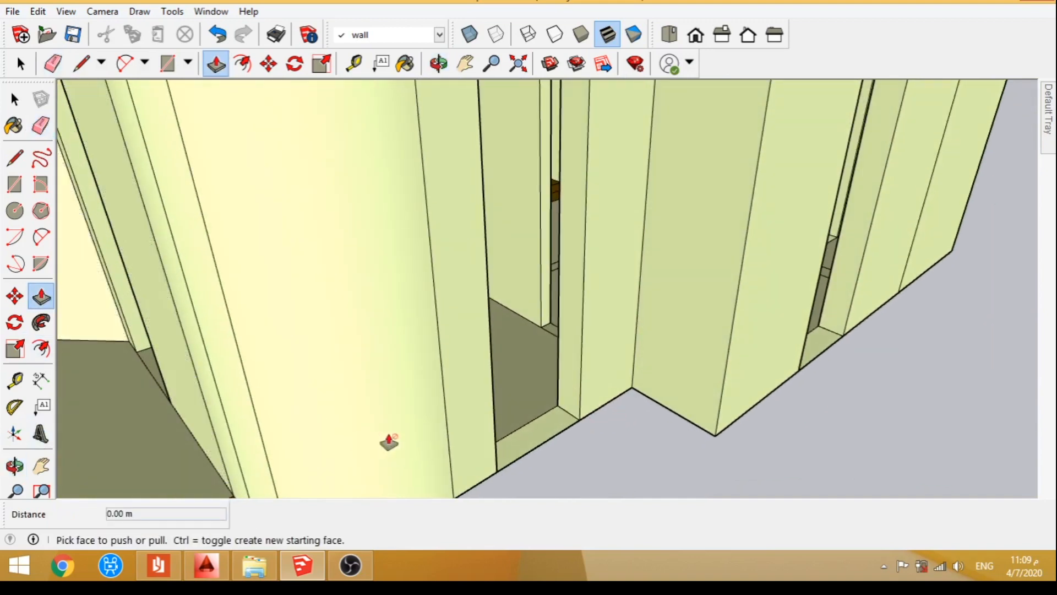
pyautogui.click(517, 442)
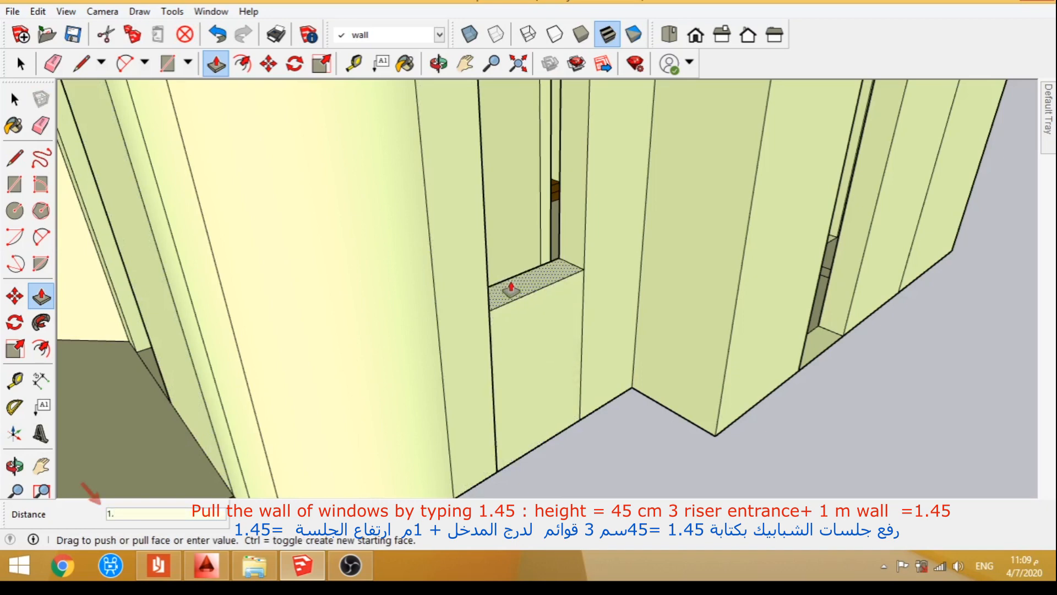
pyautogui.press('Return')
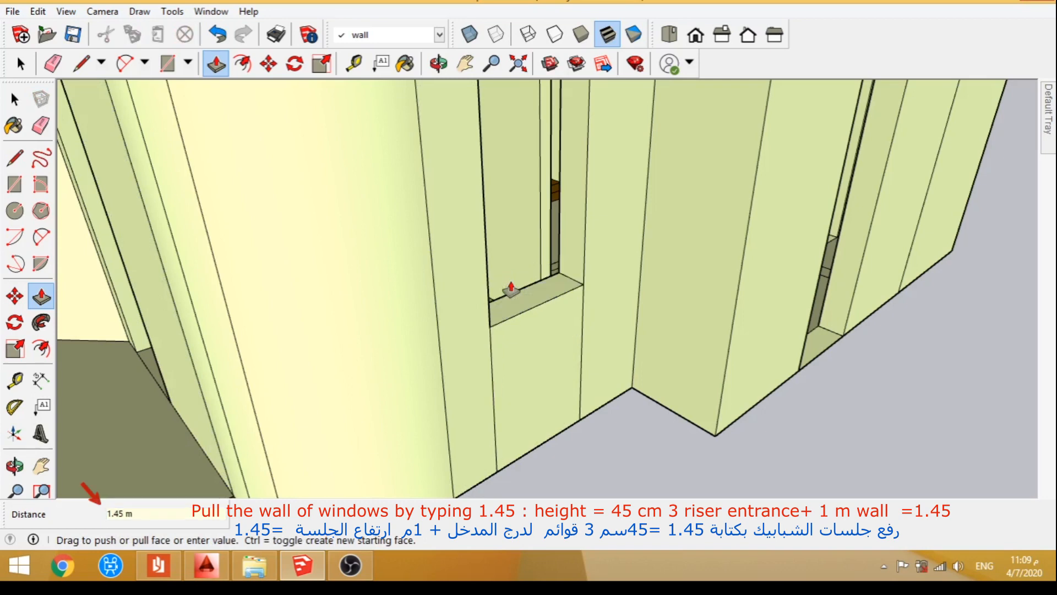
# Repeat the 1.45 m extrusion in the next window opening along the same outer side.
pyautogui.moveTo(286, 324); pyautogui.dragTo(632, 384, button='middle')
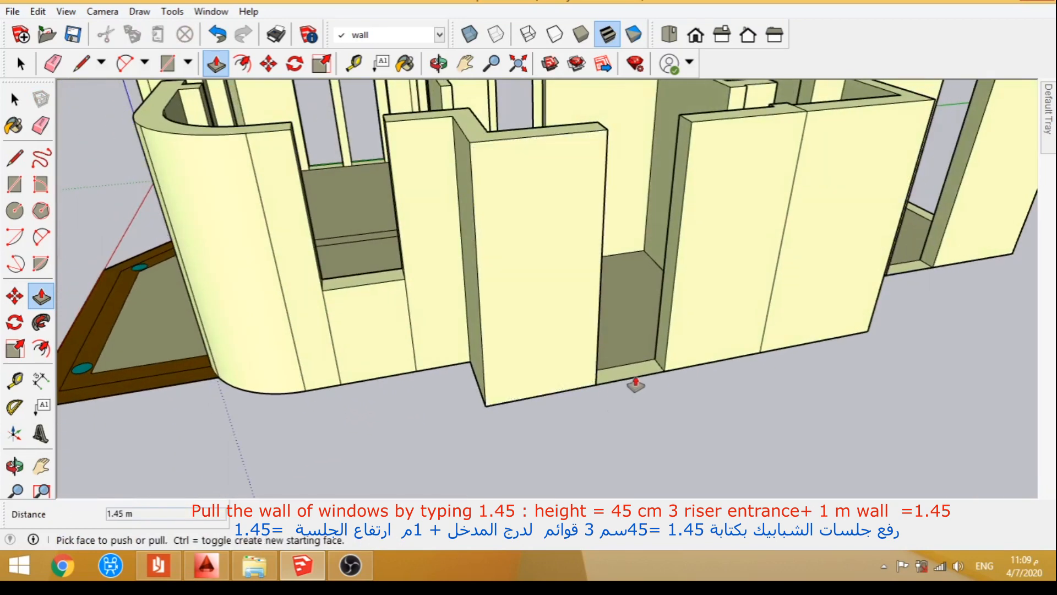
pyautogui.scroll(2, 633, 385)
pyautogui.click(634, 380)
pyautogui.press('Escape')
pyautogui.scroll(-5, 415, 337)
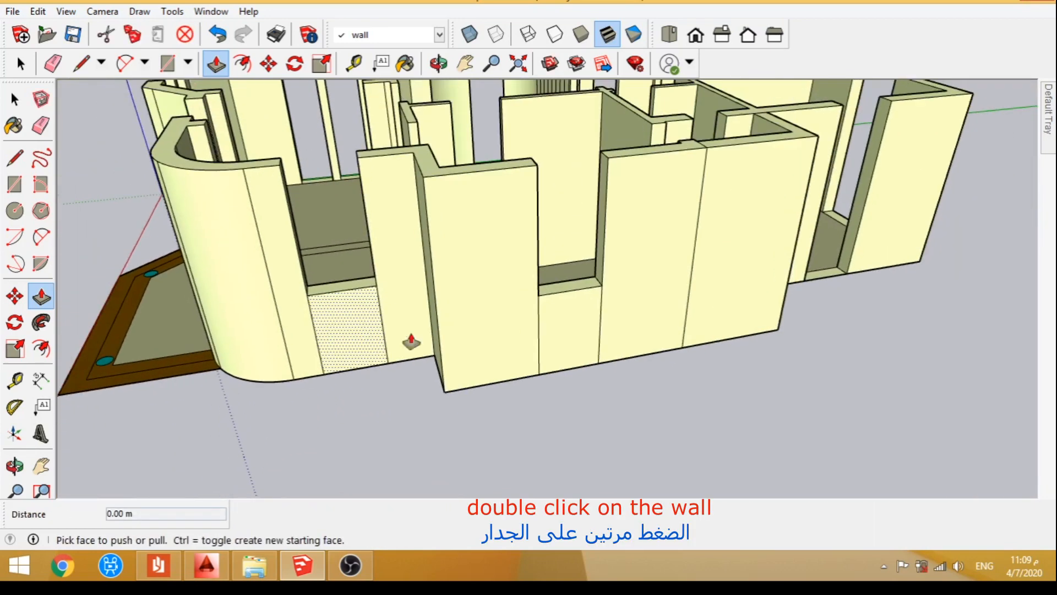
# Raise the window sill walls around the projecting rear rooms by the same 1.45 m.
pyautogui.moveTo(415, 338); pyautogui.dragTo(868, 531, button='middle')
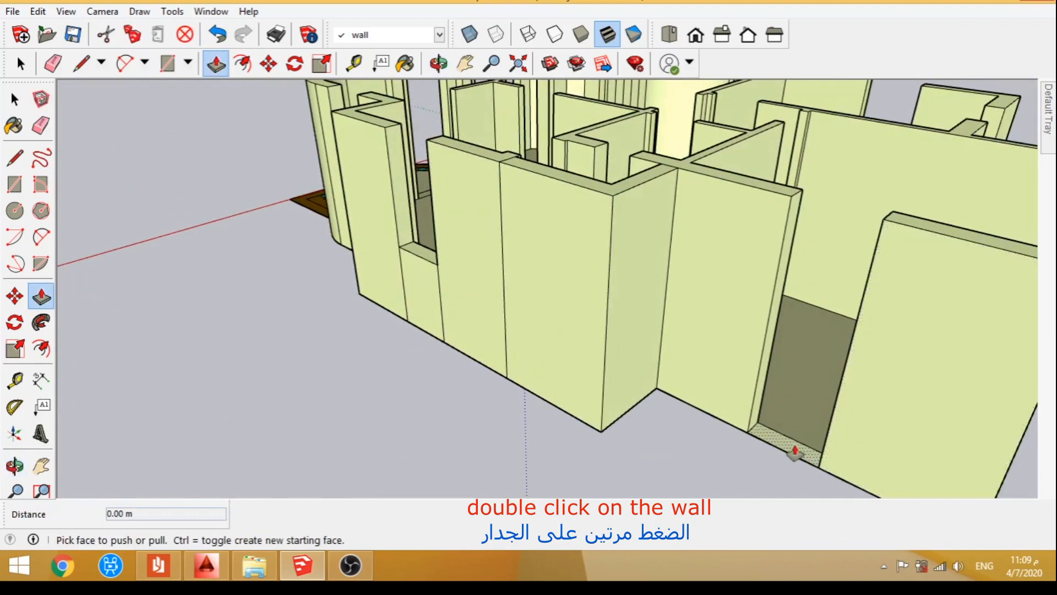
pyautogui.scroll(-8, 496, 378)
pyautogui.moveTo(439, 344); pyautogui.dragTo(476, 428, button='middle')
pyautogui.scroll(5, 475, 428)
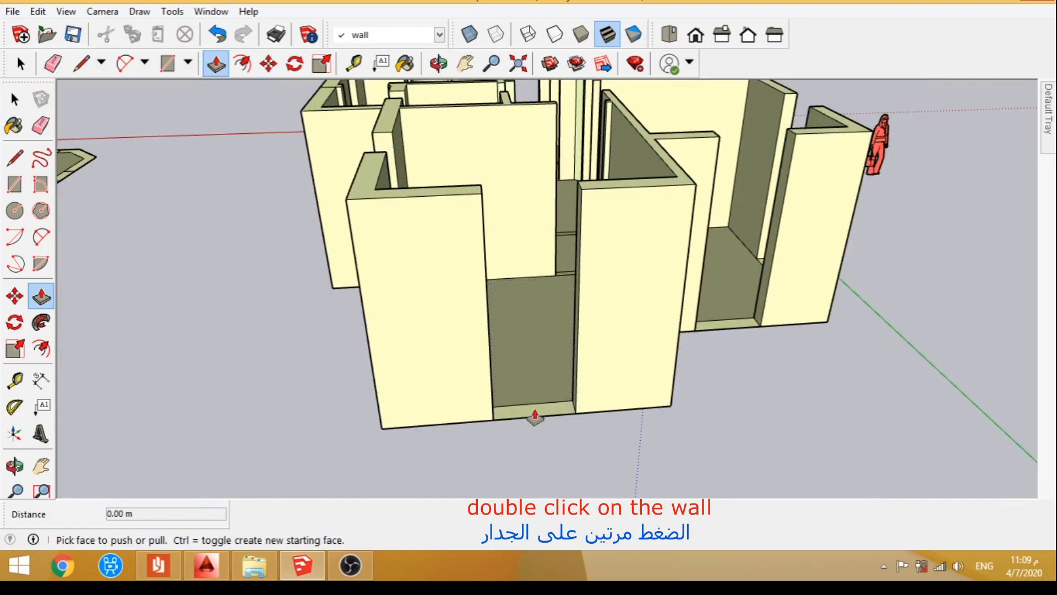
pyautogui.doubleClick(534, 416)
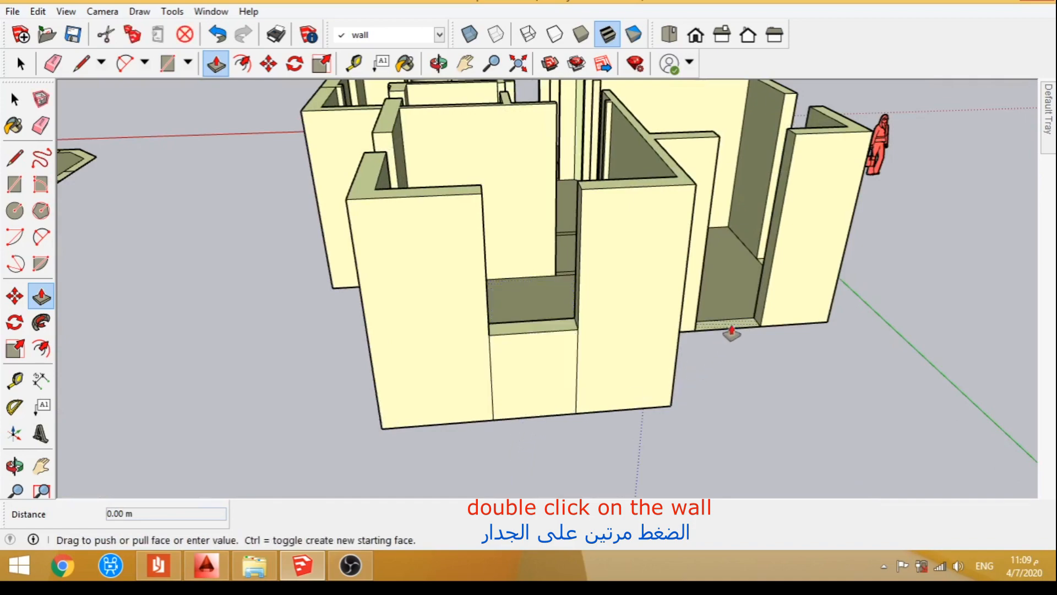
pyautogui.doubleClick(731, 333)
# Raise the sills of the window before the staircase and the octagonal room's two side windows by 1.45 m.
pyautogui.moveTo(760, 342); pyautogui.dragTo(386, 380, button='middle')
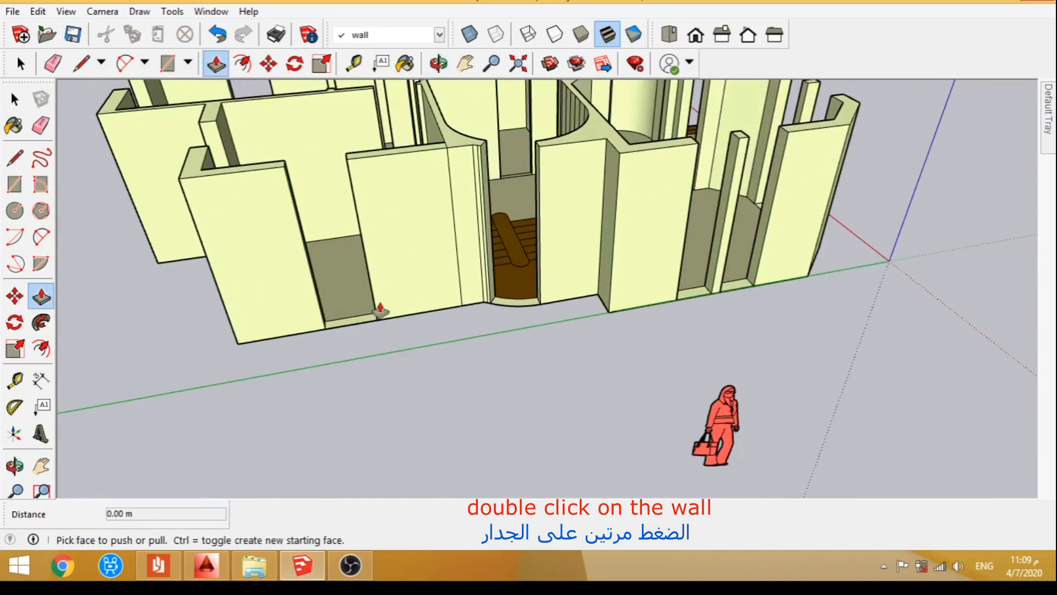
pyautogui.scroll(3, 380, 309)
pyautogui.doubleClick(356, 332)
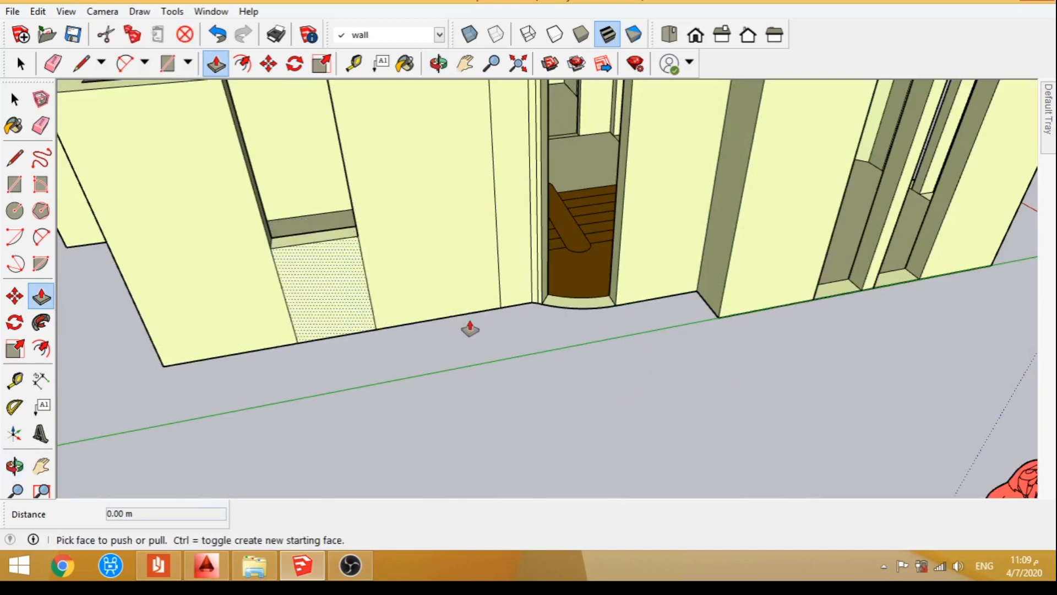
pyautogui.doubleClick(830, 297)
pyautogui.doubleClick(903, 283)
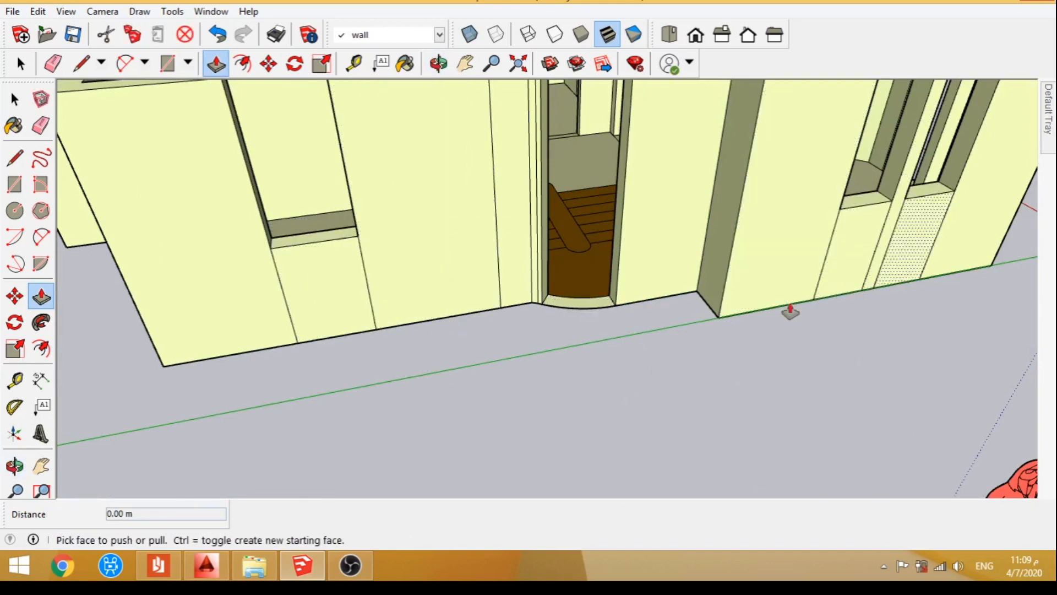
# Repeat the 1.45 m sill extrusion in the octagonal room's two windows facing the entrance terrace.
pyautogui.scroll(-5, 781, 330)
pyautogui.moveTo(776, 342); pyautogui.dragTo(451, 300, button='middle')
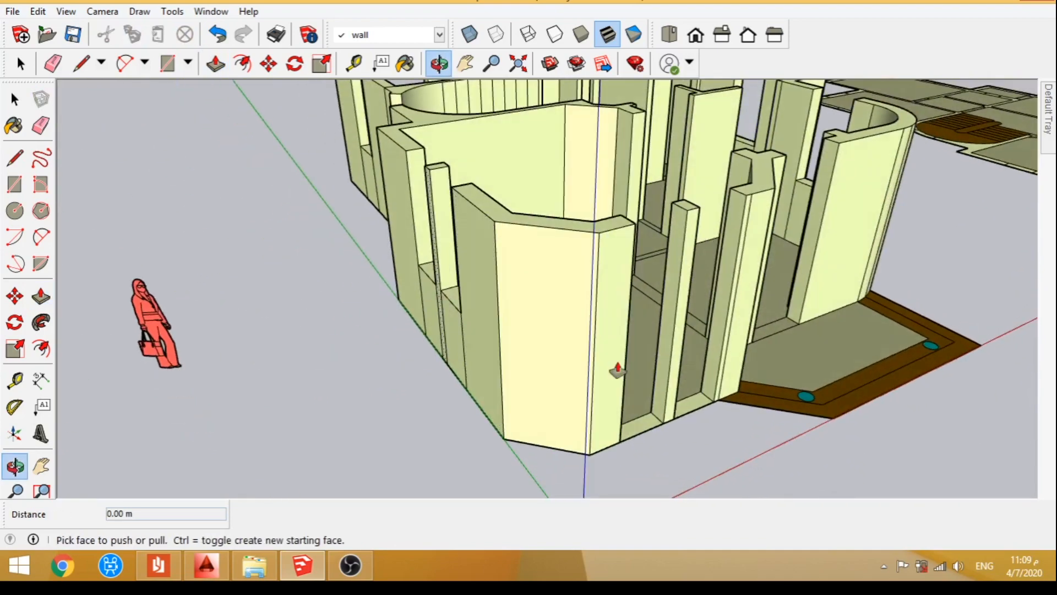
pyautogui.scroll(3, 633, 435)
pyautogui.doubleClick(750, 384)
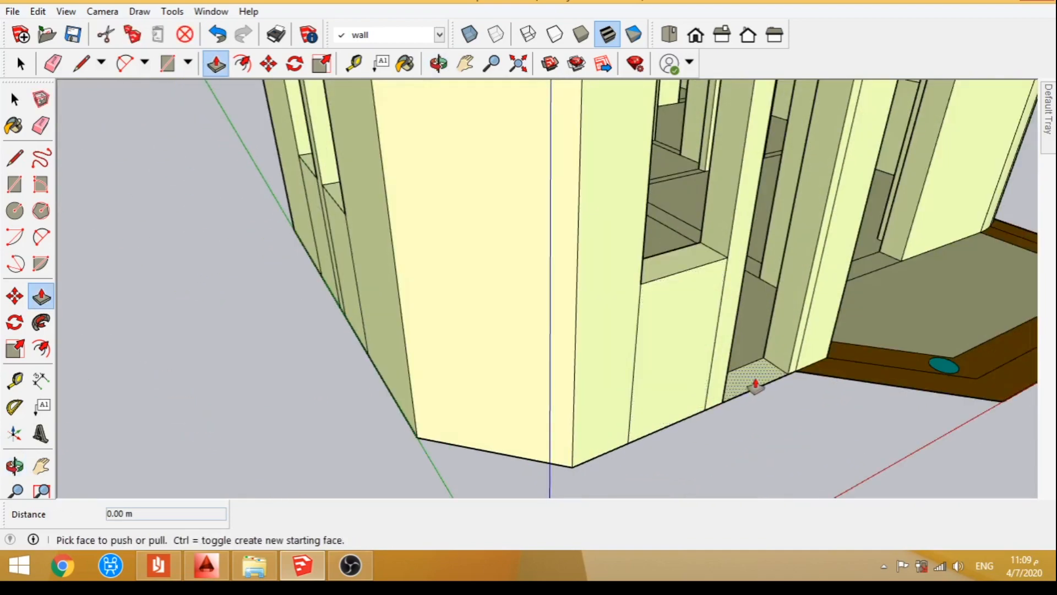
pyautogui.doubleClick(799, 388)
# Examine the stair treads and the curved opening behind the landing to work out the stair window's sill height.
pyautogui.moveTo(842, 368); pyautogui.dragTo(665, 437, button='middle')
pyautogui.scroll(-5, 604, 373)
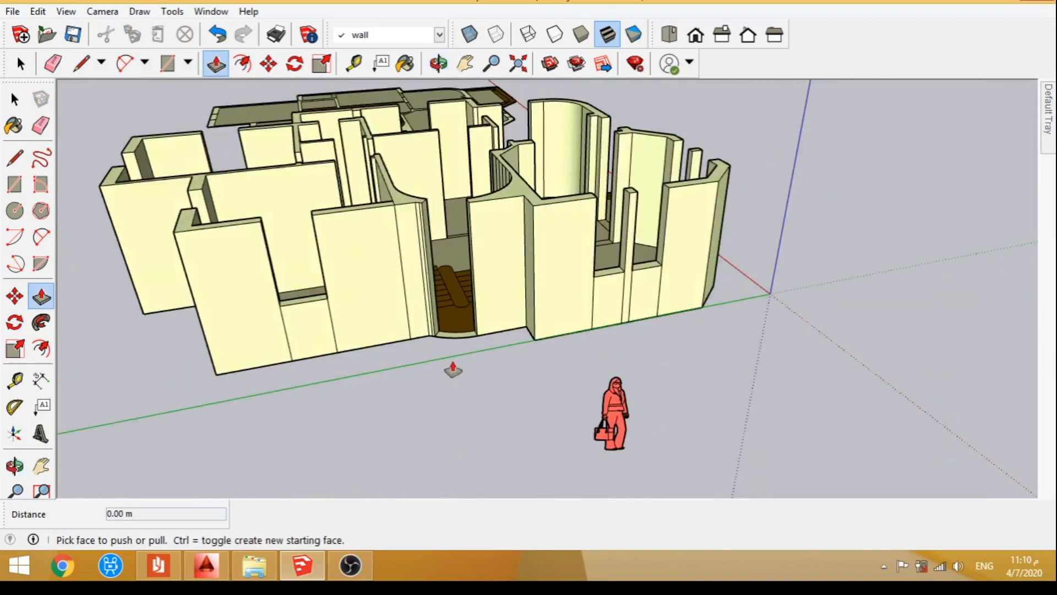
pyautogui.scroll(3, 468, 350)
pyautogui.scroll(3, 465, 330)
pyautogui.moveTo(465, 325)
pyautogui.mouseDown(button='middle')
pyautogui.moveTo(448, 323)
pyautogui.moveTo(461, 328)
pyautogui.mouseUp(button='middle')
pyautogui.scroll(3, 462, 355)
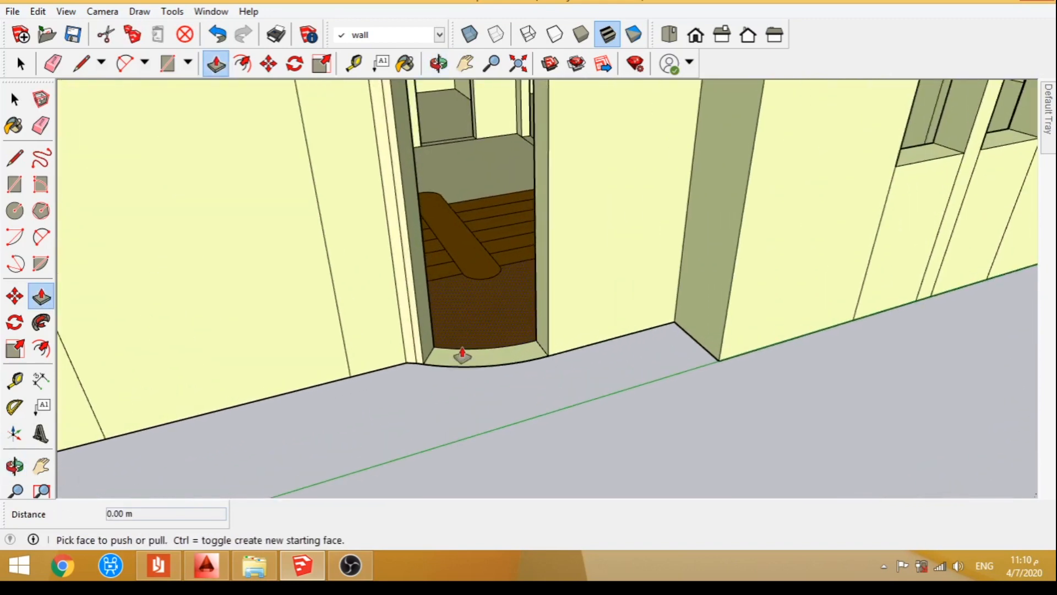
pyautogui.moveTo(480, 222); pyautogui.dragTo(567, 347, button='middle')
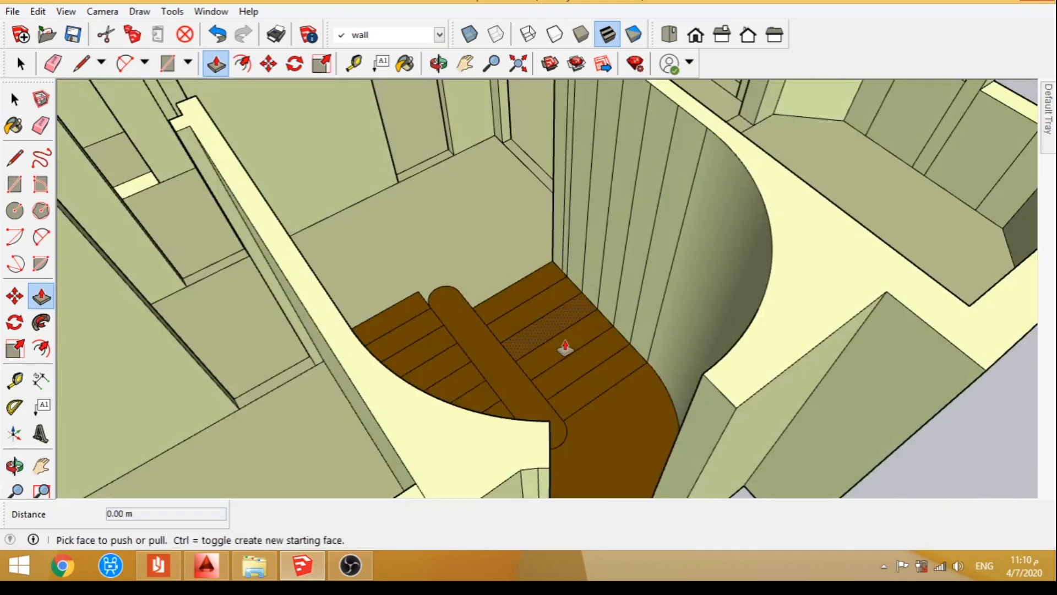
pyautogui.scroll(-3, 553, 342)
pyautogui.scroll(5, 542, 321)
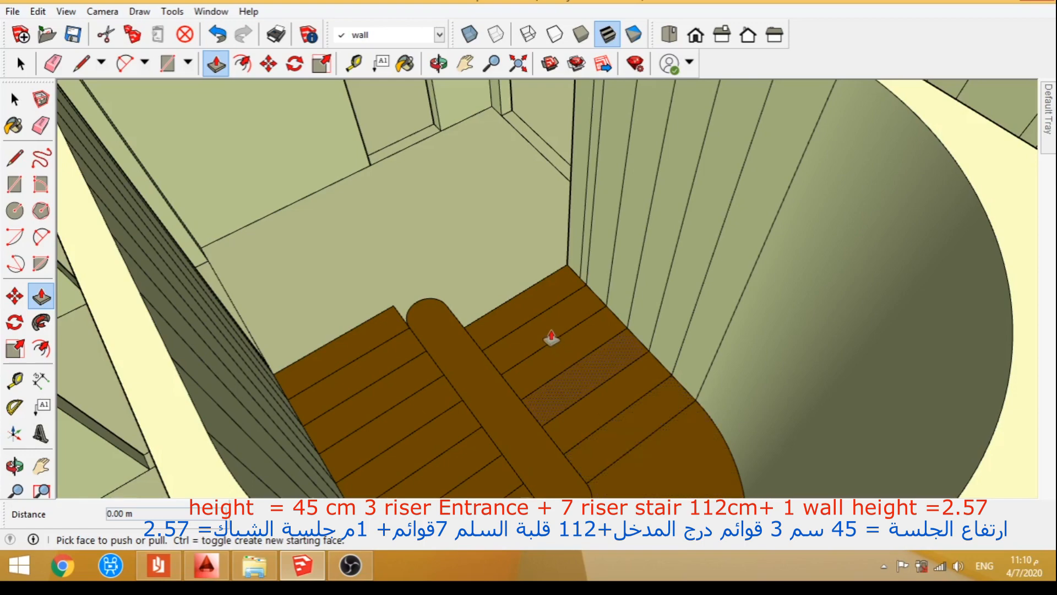
pyautogui.scroll(-4, 551, 337)
pyautogui.scroll(-5, 546, 337)
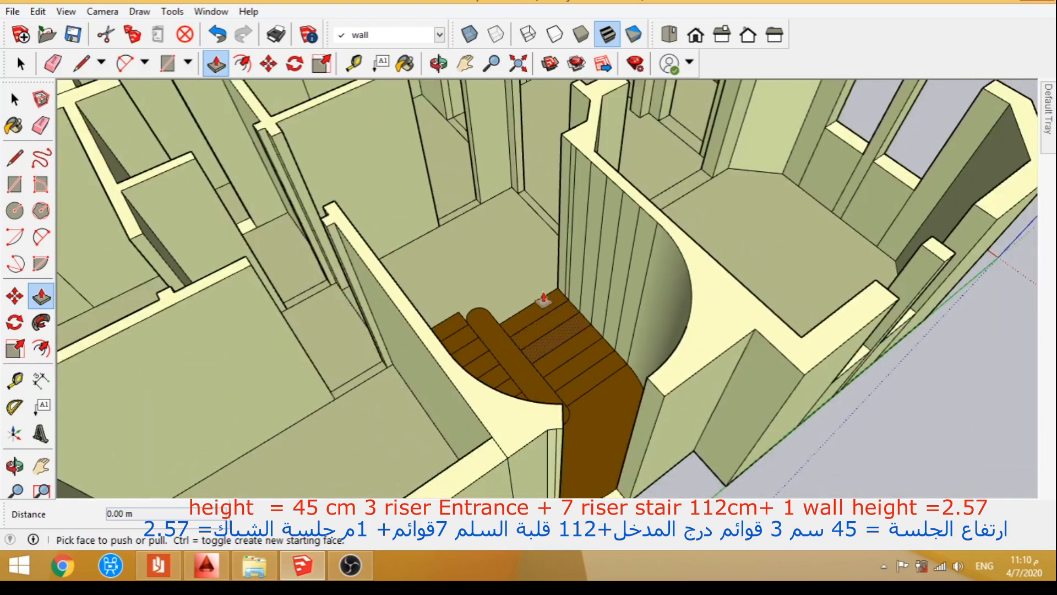
# Extrude the curved wall face in the staircase window opening by 1.57 m.
pyautogui.moveTo(548, 330); pyautogui.dragTo(498, 267, button='middle')
pyautogui.scroll(5, 497, 267)
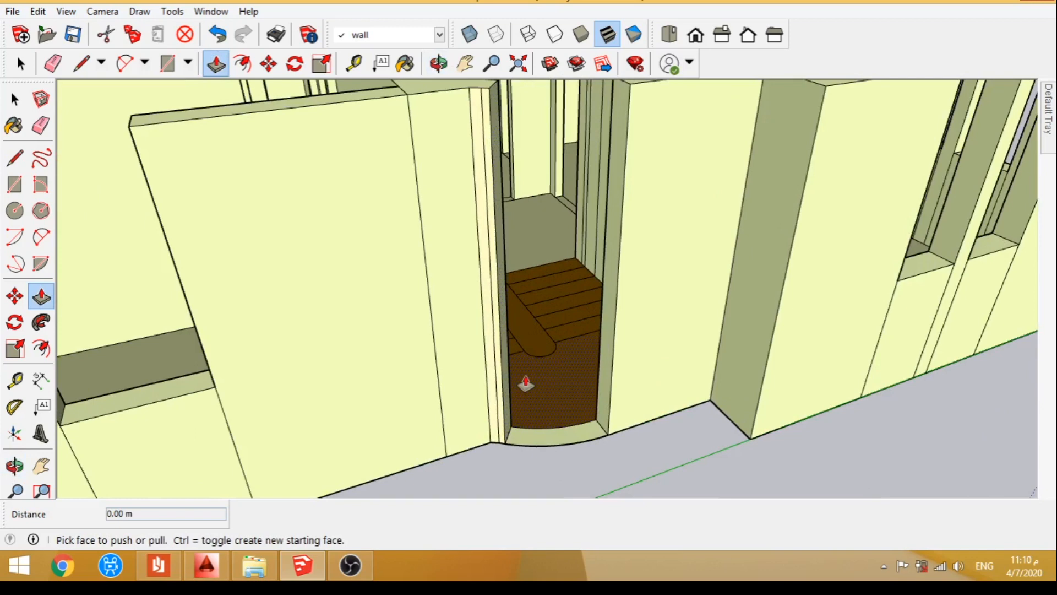
pyautogui.moveTo(553, 395); pyautogui.dragTo(560, 285)
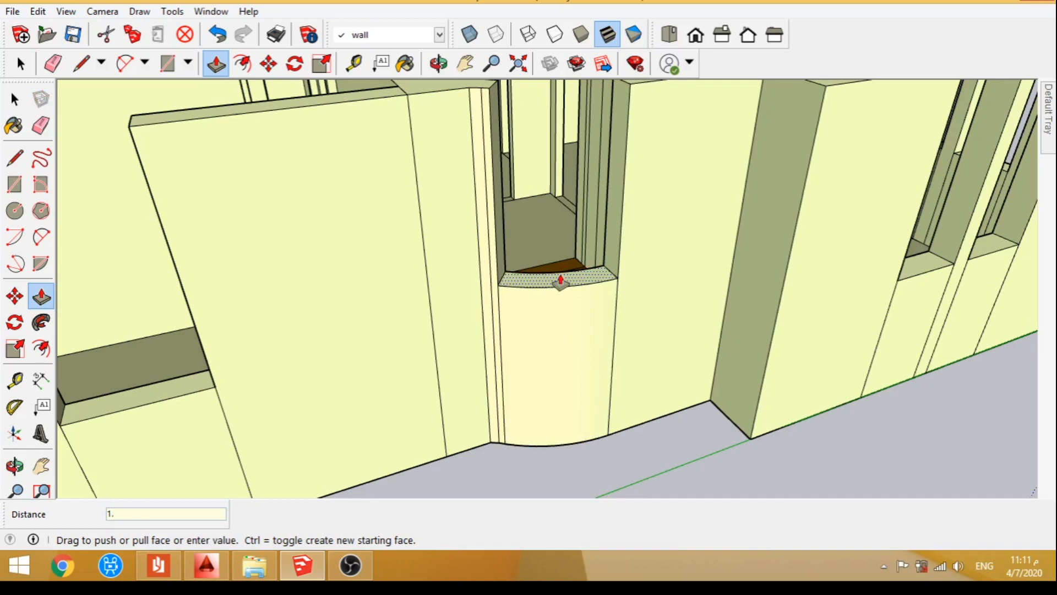
pyautogui.press('Return')
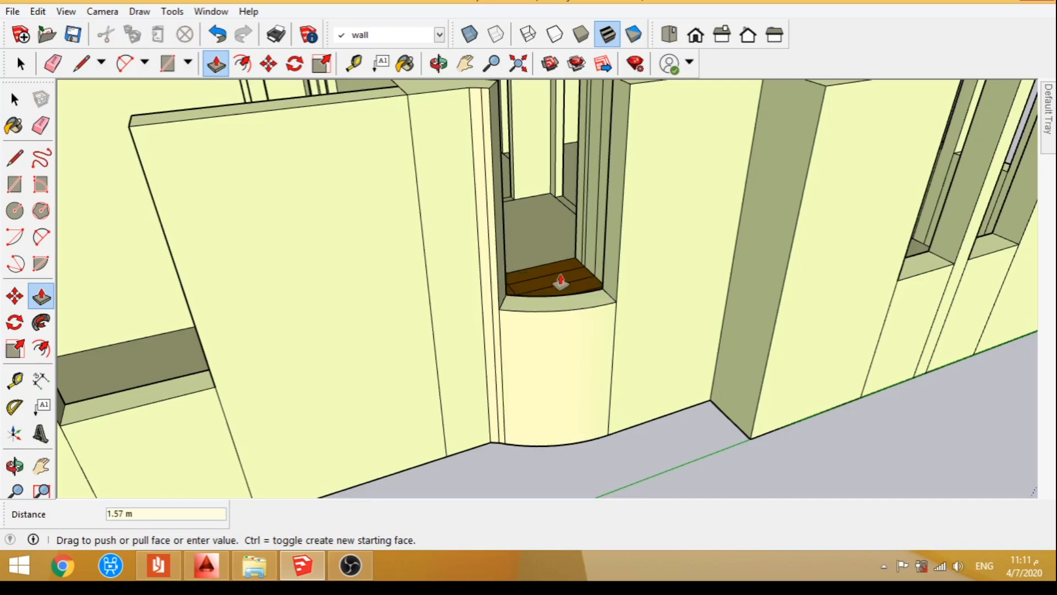
pyautogui.scroll(-3, 633, 394)
pyautogui.moveTo(633, 394); pyautogui.dragTo(449, 392, button='middle')
pyautogui.scroll(-3, 449, 392)
pyautogui.moveTo(708, 344); pyautogui.dragTo(121, 331, button='middle')
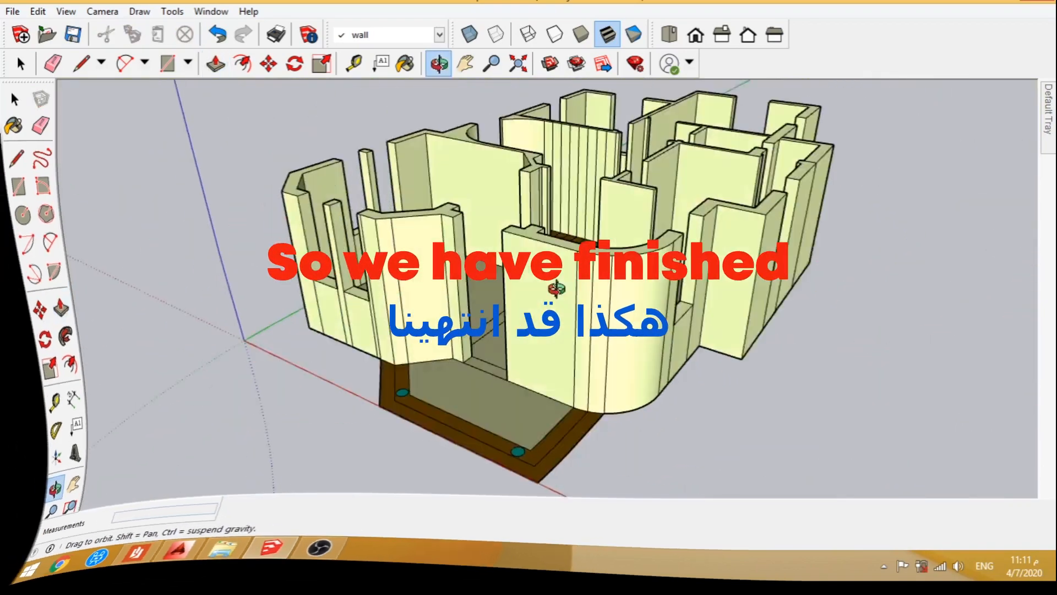